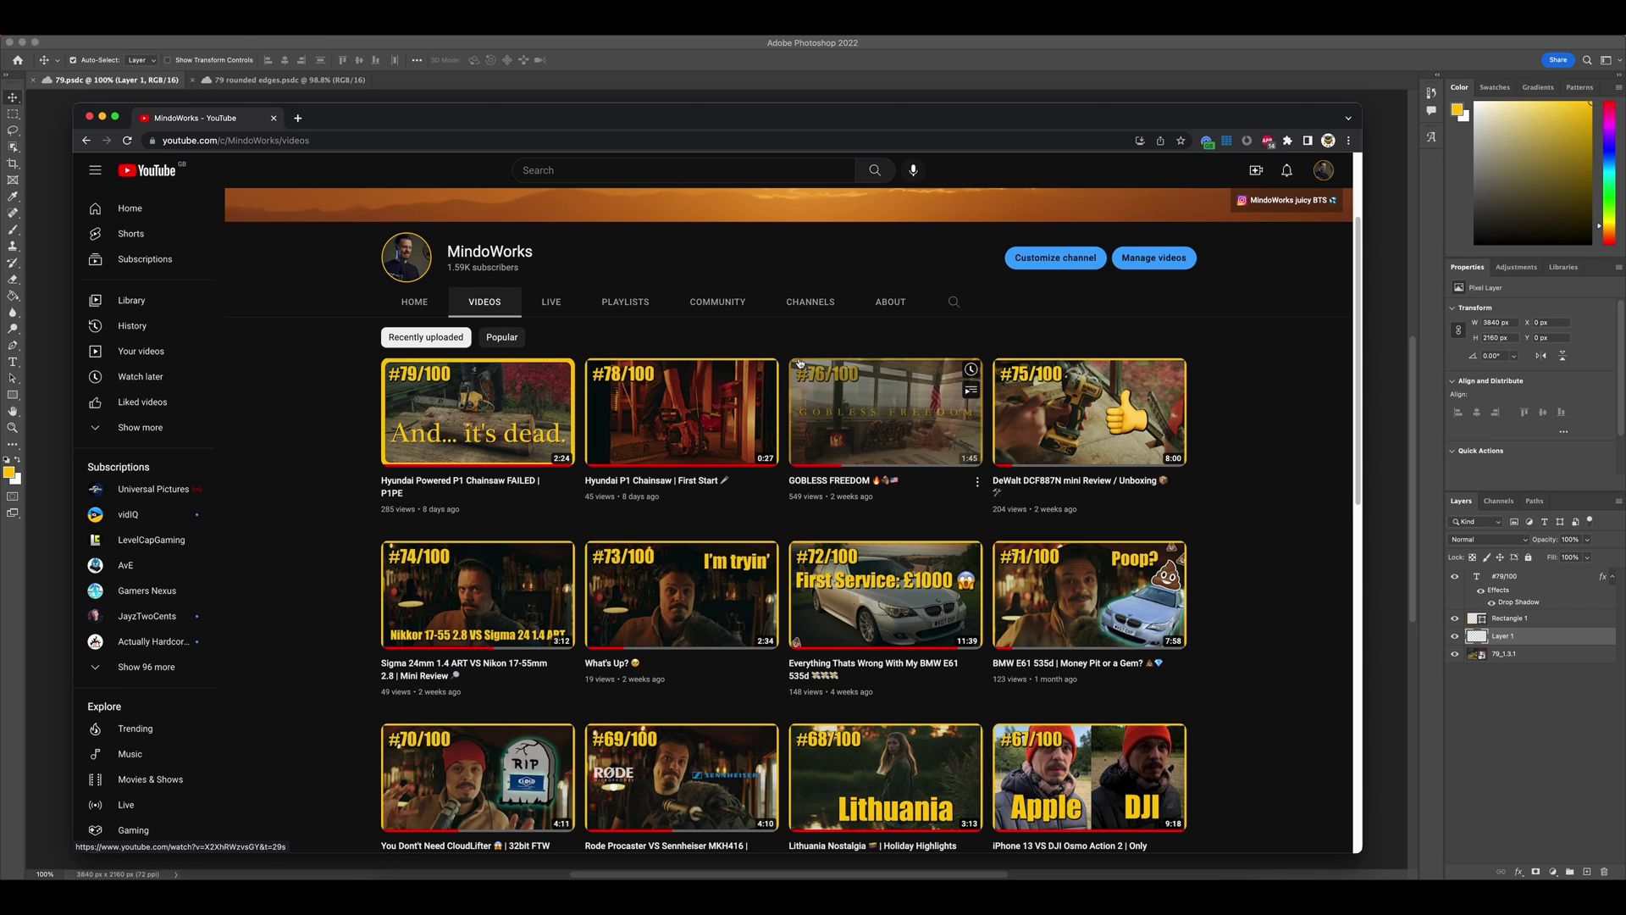
# Look over the MindoWorks Videos tab thumbnails, from #79/100 down to #61/100.
pyautogui.moveTo(773, 362)
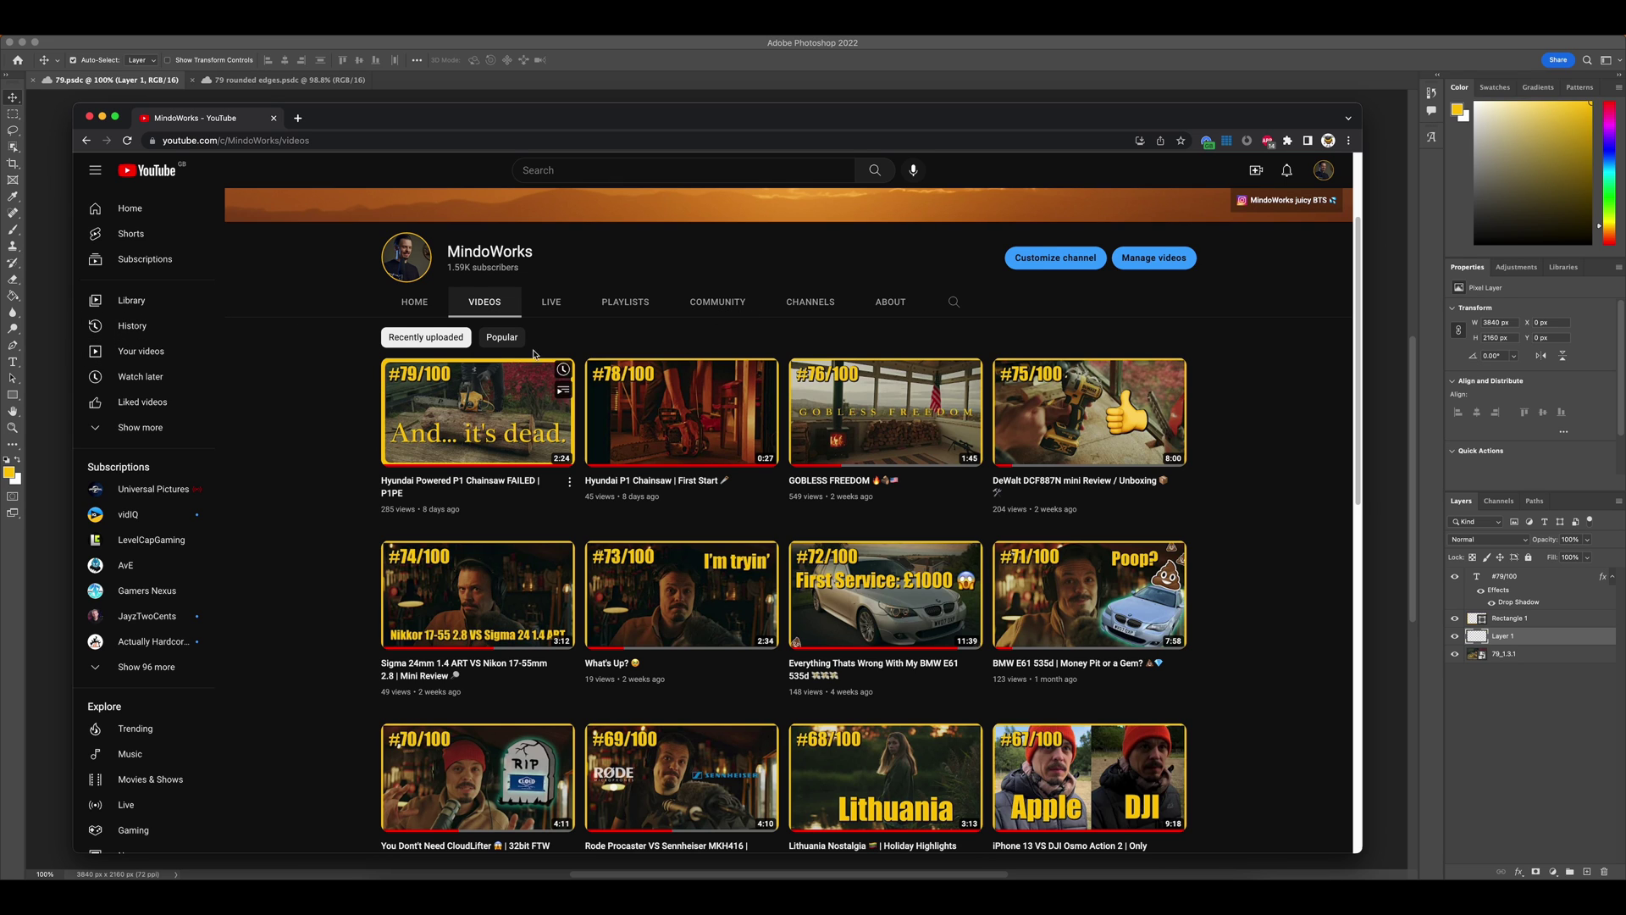
# Search YouTube for 'studiobinder' via the 'stud' suggestion and browse the StudioBinder results.
pyautogui.click(590, 172)
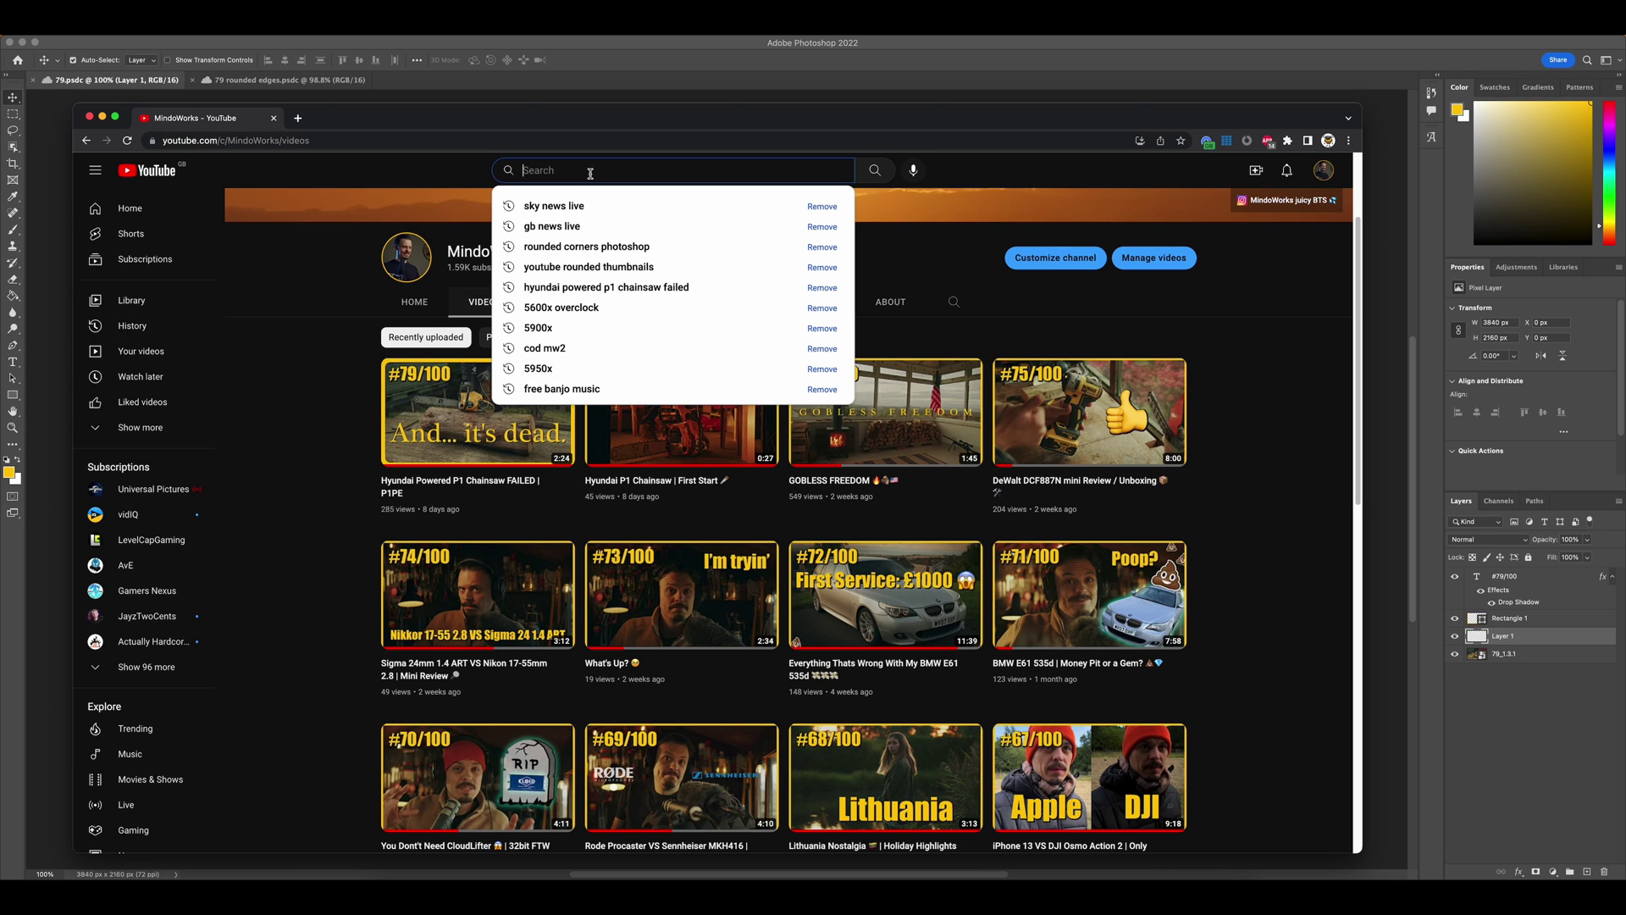
pyautogui.write('stu')
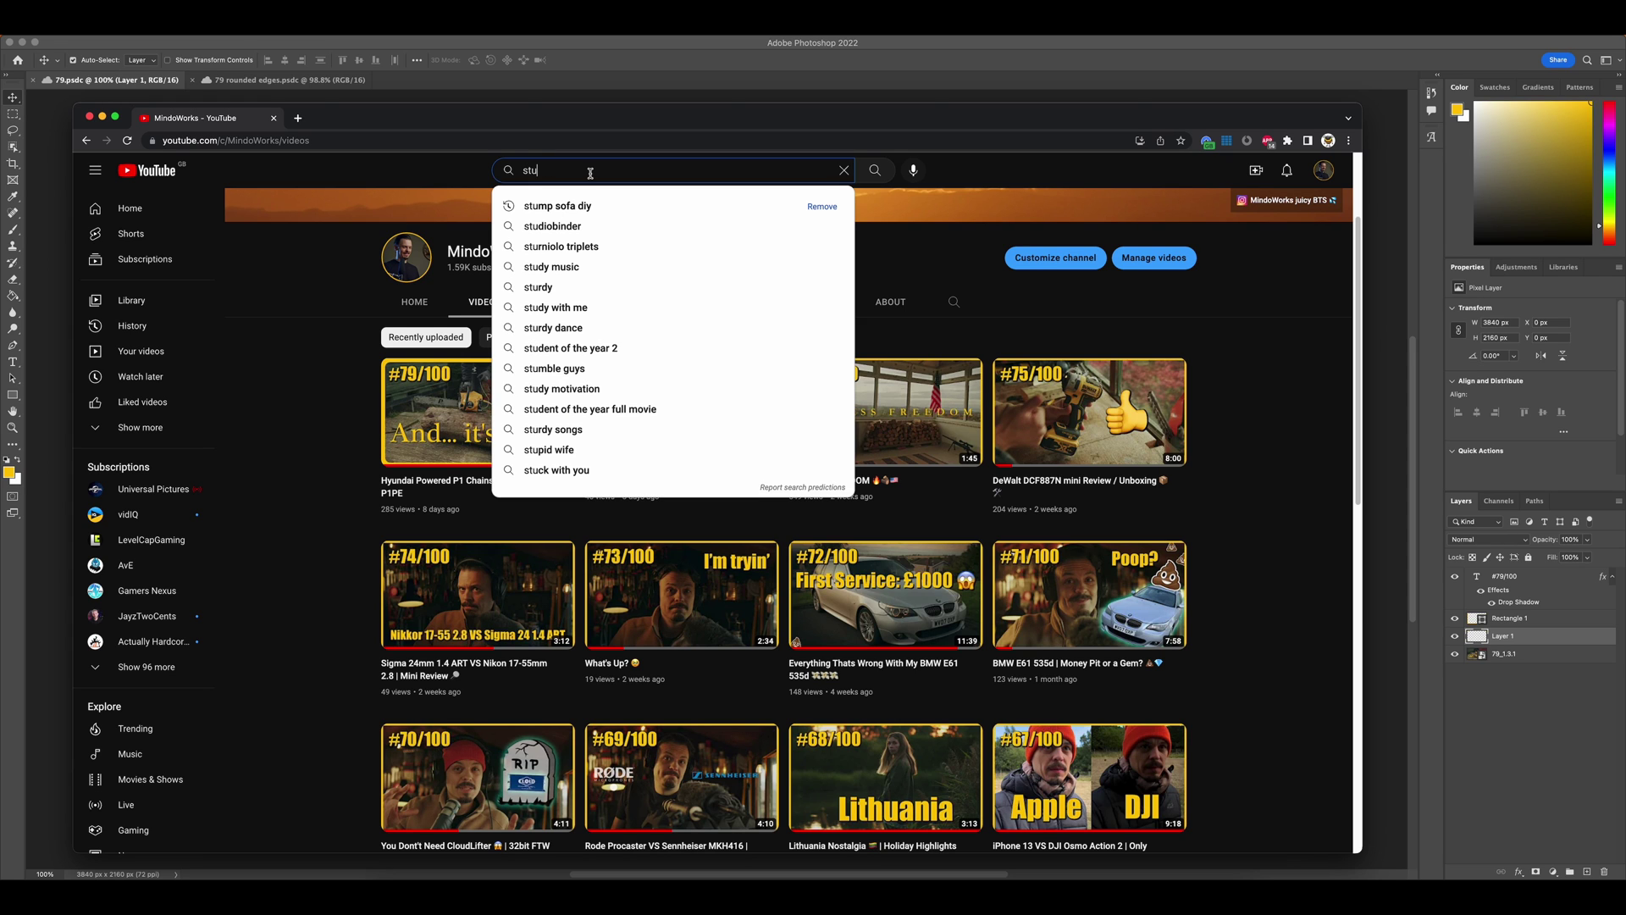
pyautogui.write('d')
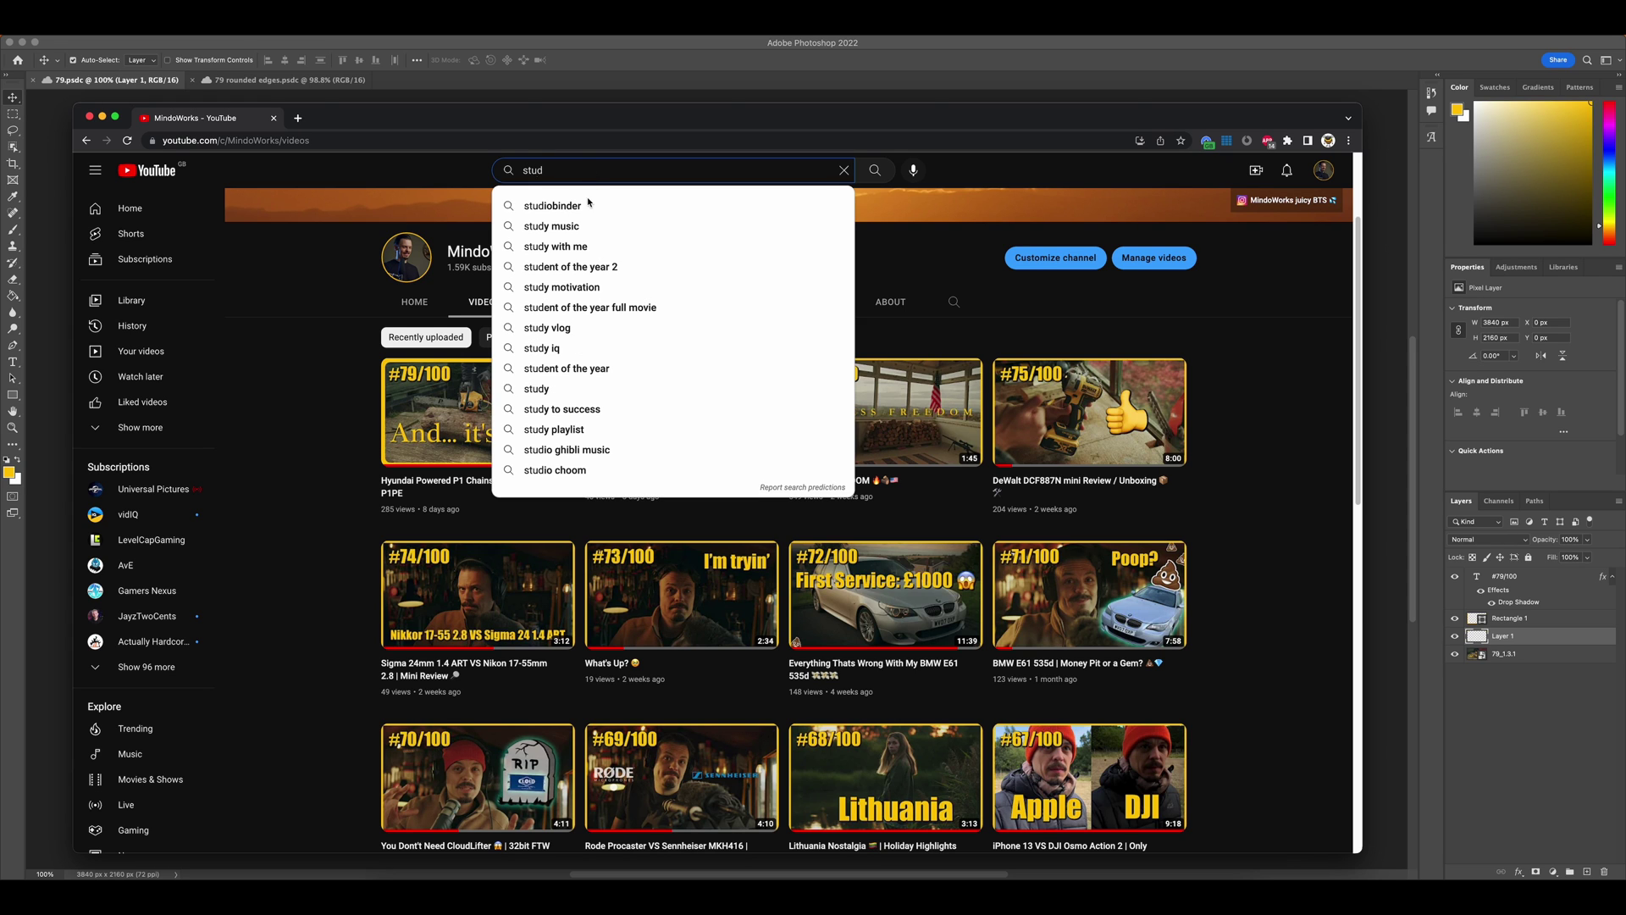
pyautogui.click(584, 207)
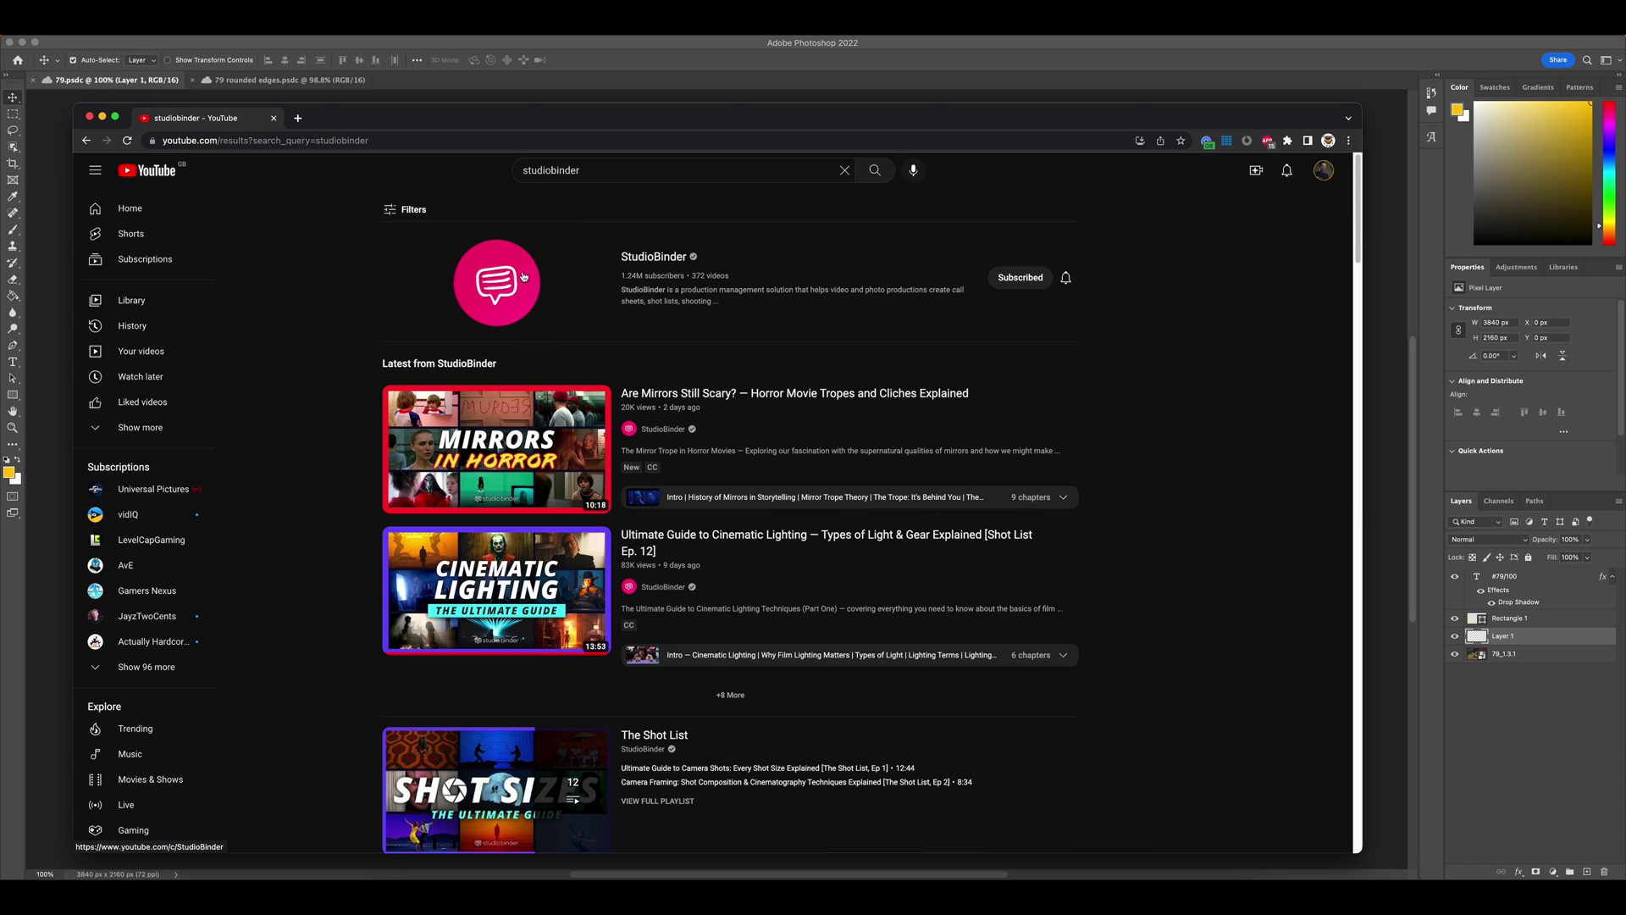
pyautogui.moveTo(407, 434)
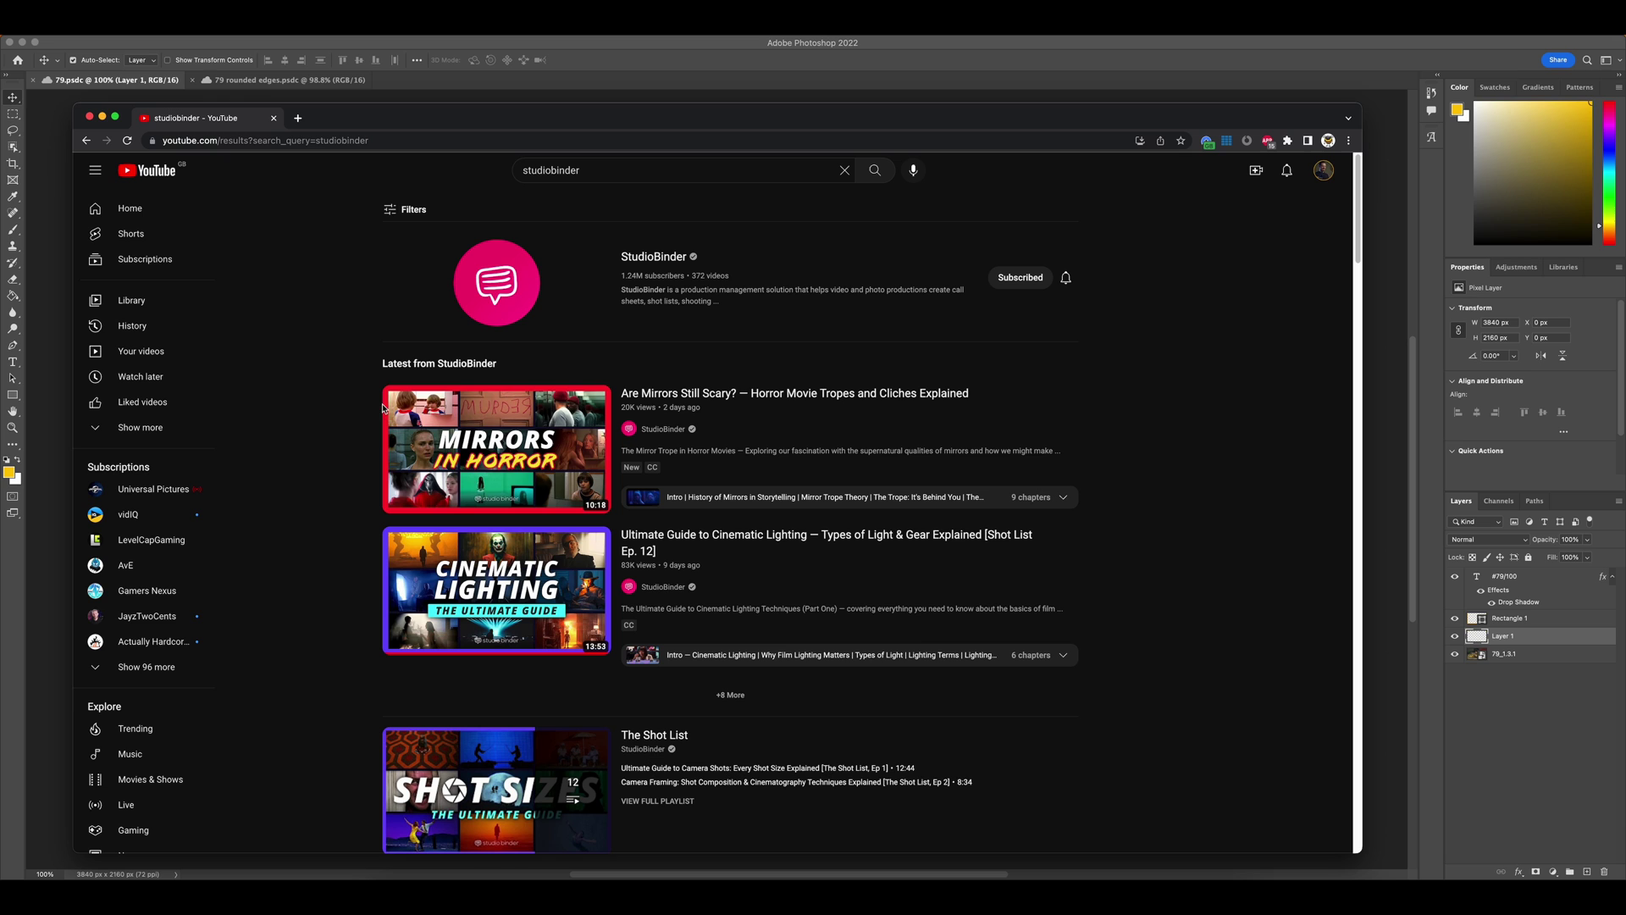
pyautogui.moveTo(393, 395)
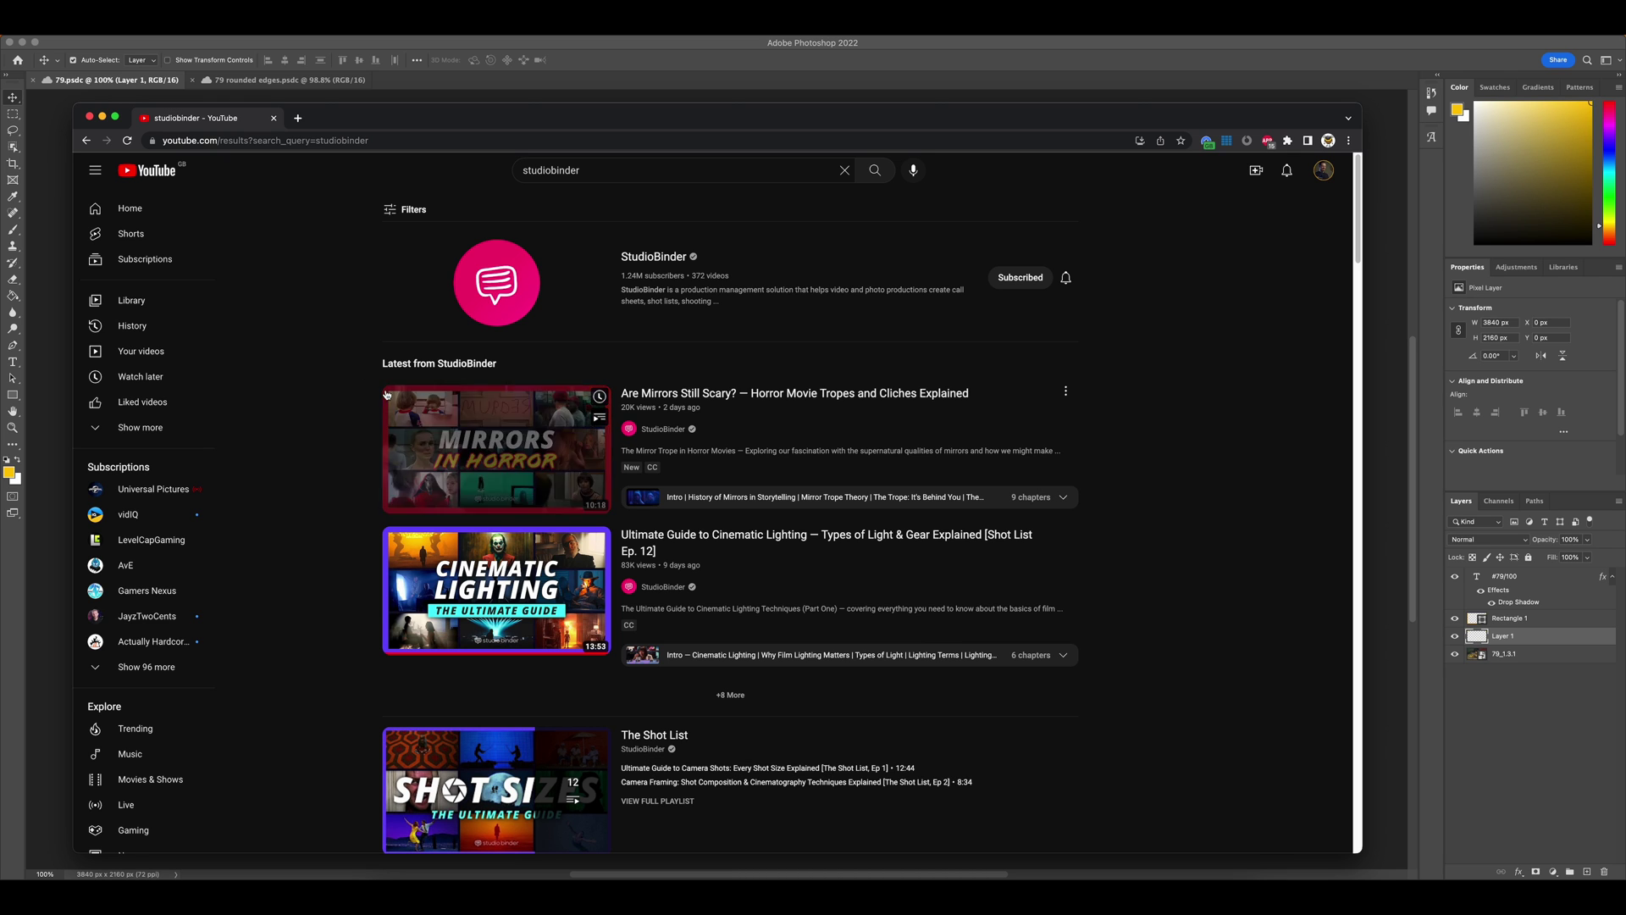
pyautogui.scroll(-1, 211, 166)
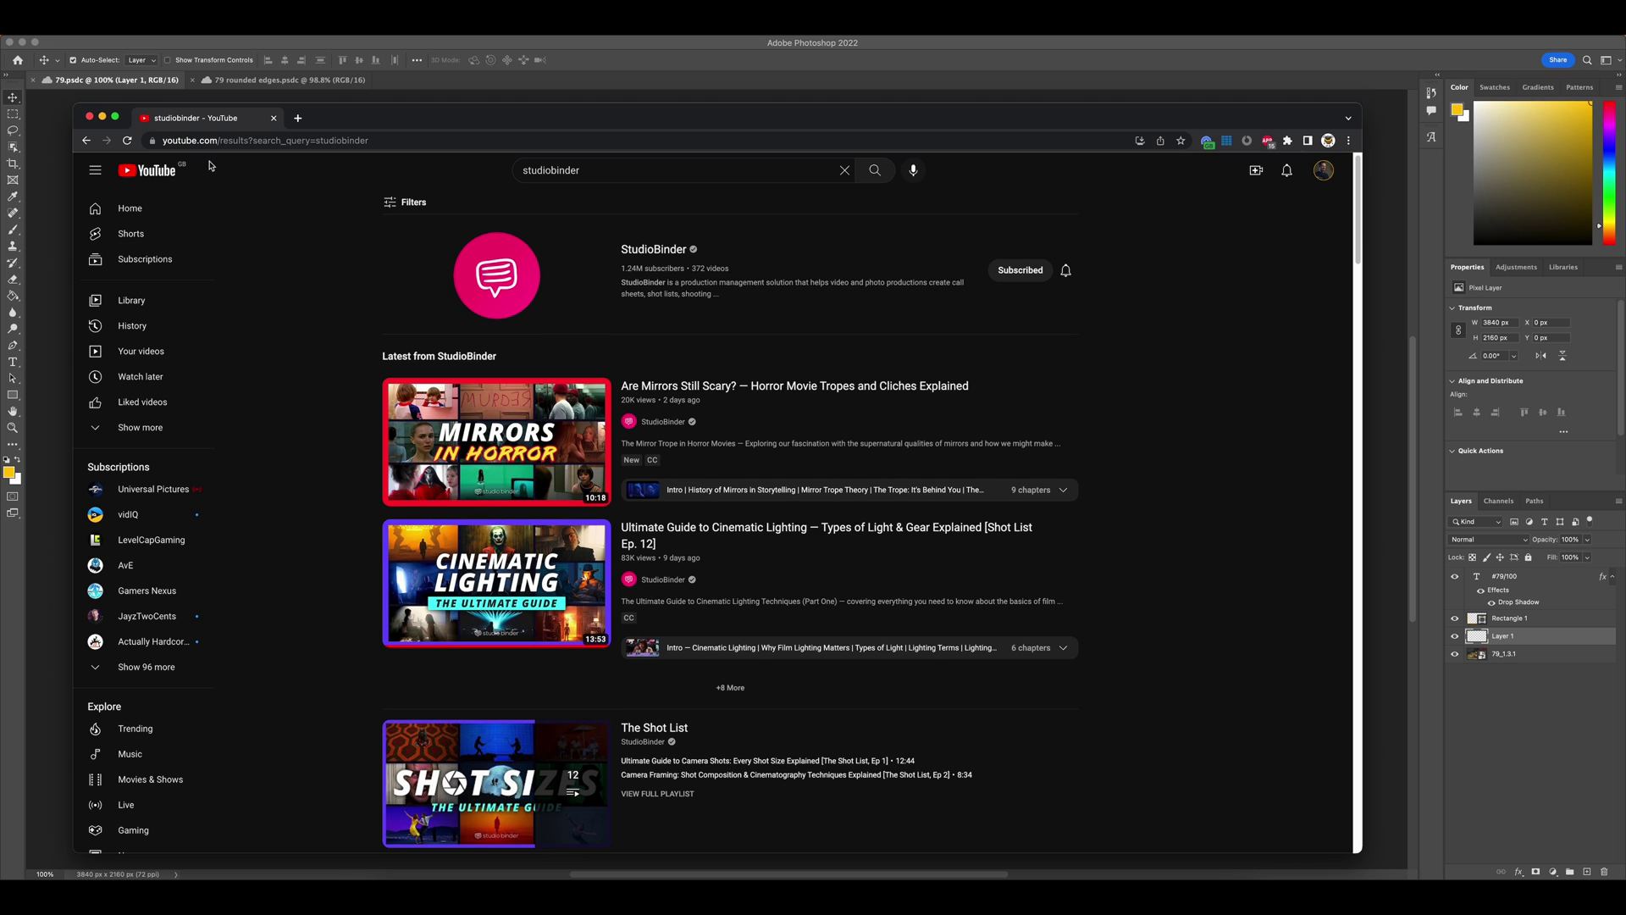
# Go back to the MindoWorks videos page, then minimize the browser to show Photoshop's 79.psdc.
pyautogui.click(86, 142)
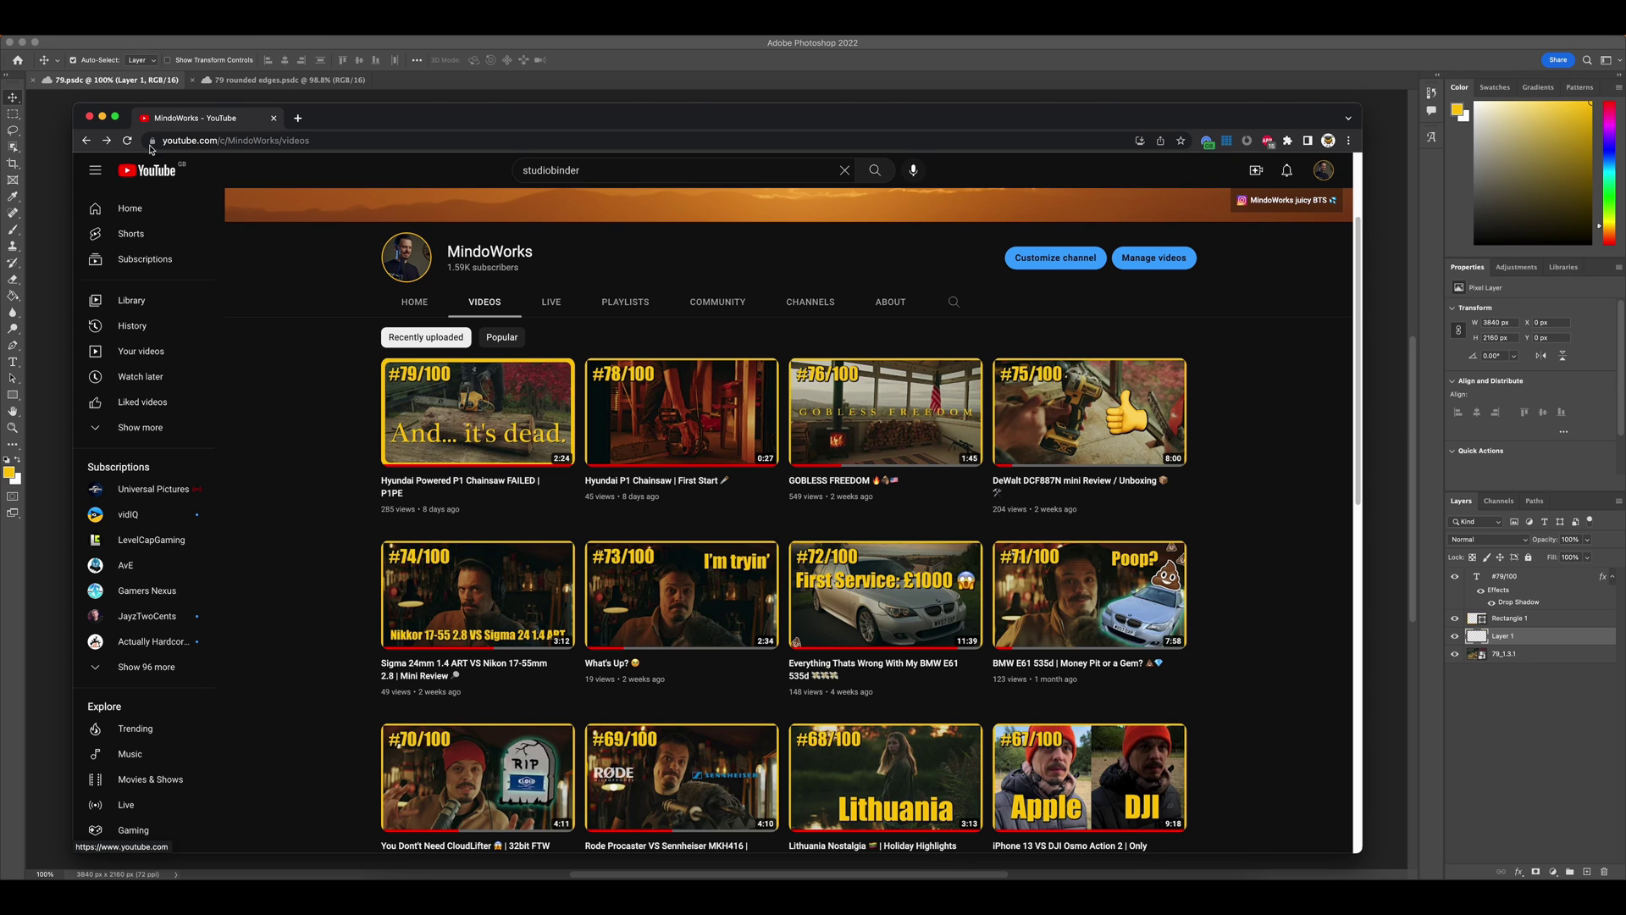
pyautogui.click(103, 117)
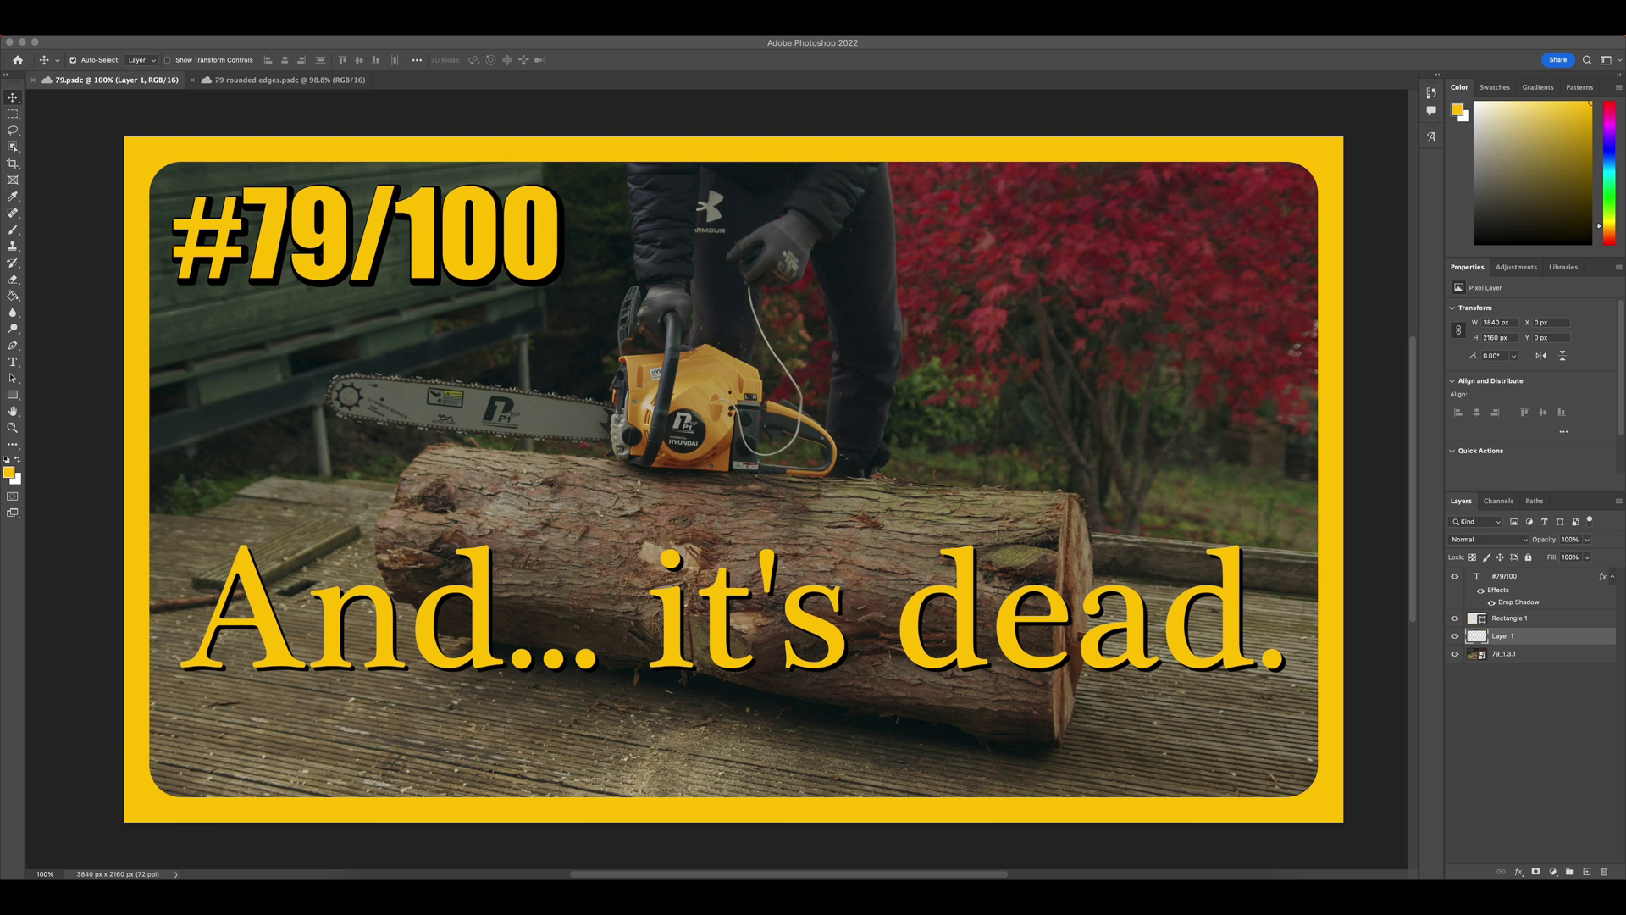
# In '79 rounded edges', close 79.psdc, add a layer below the text, and draw a 2989×1499 rectangle.
pyautogui.click(288, 80)
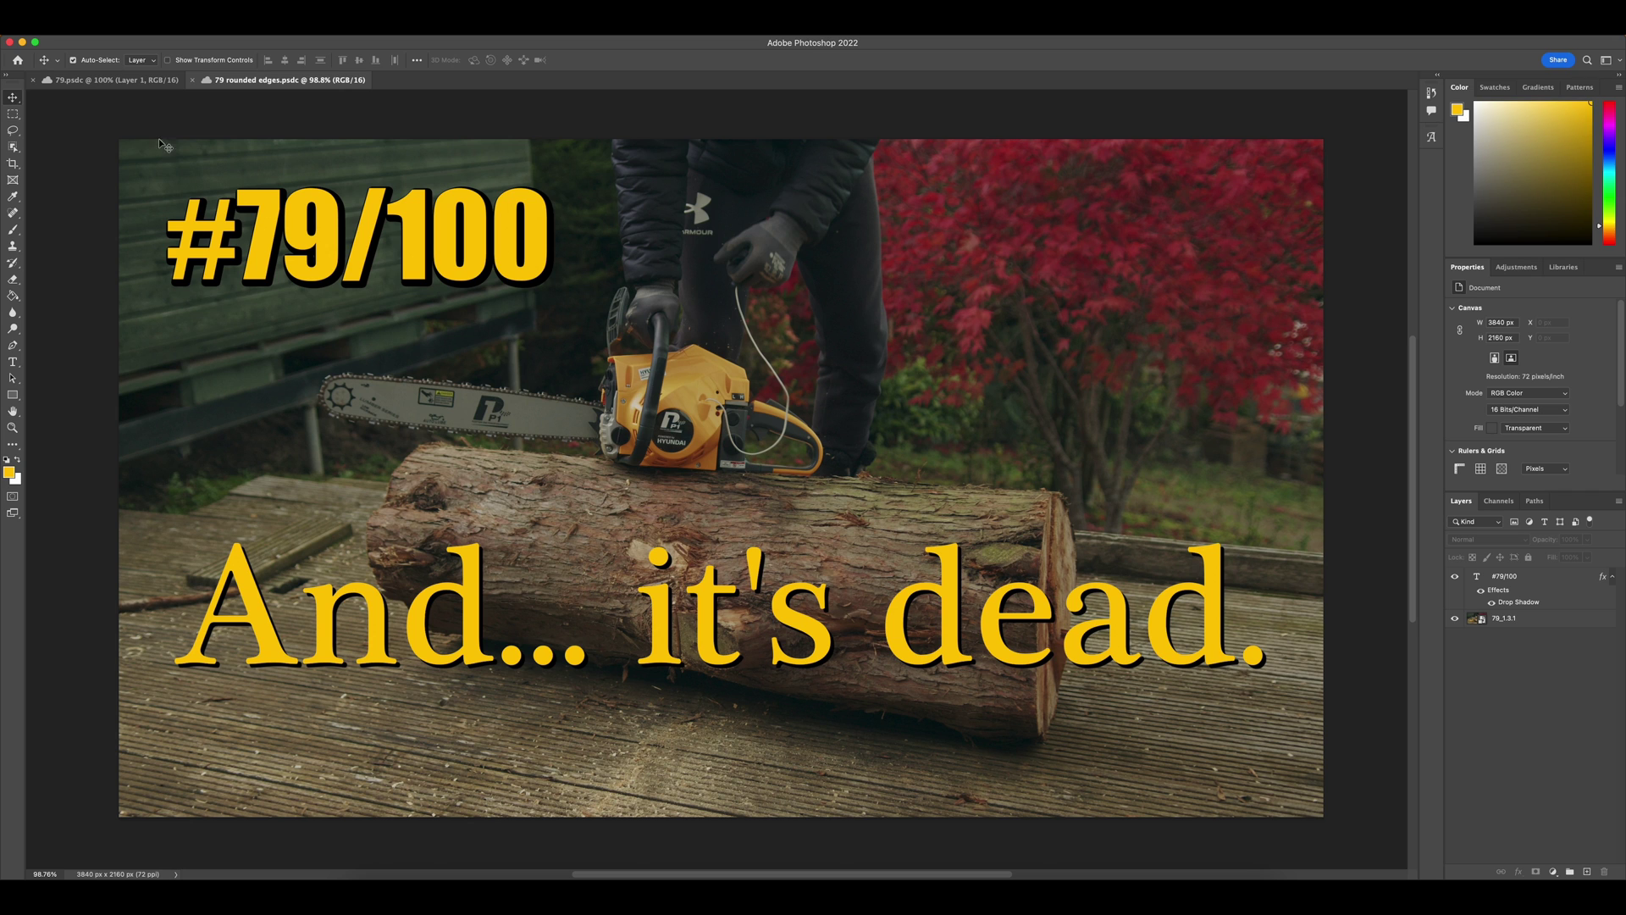
pyautogui.click(33, 80)
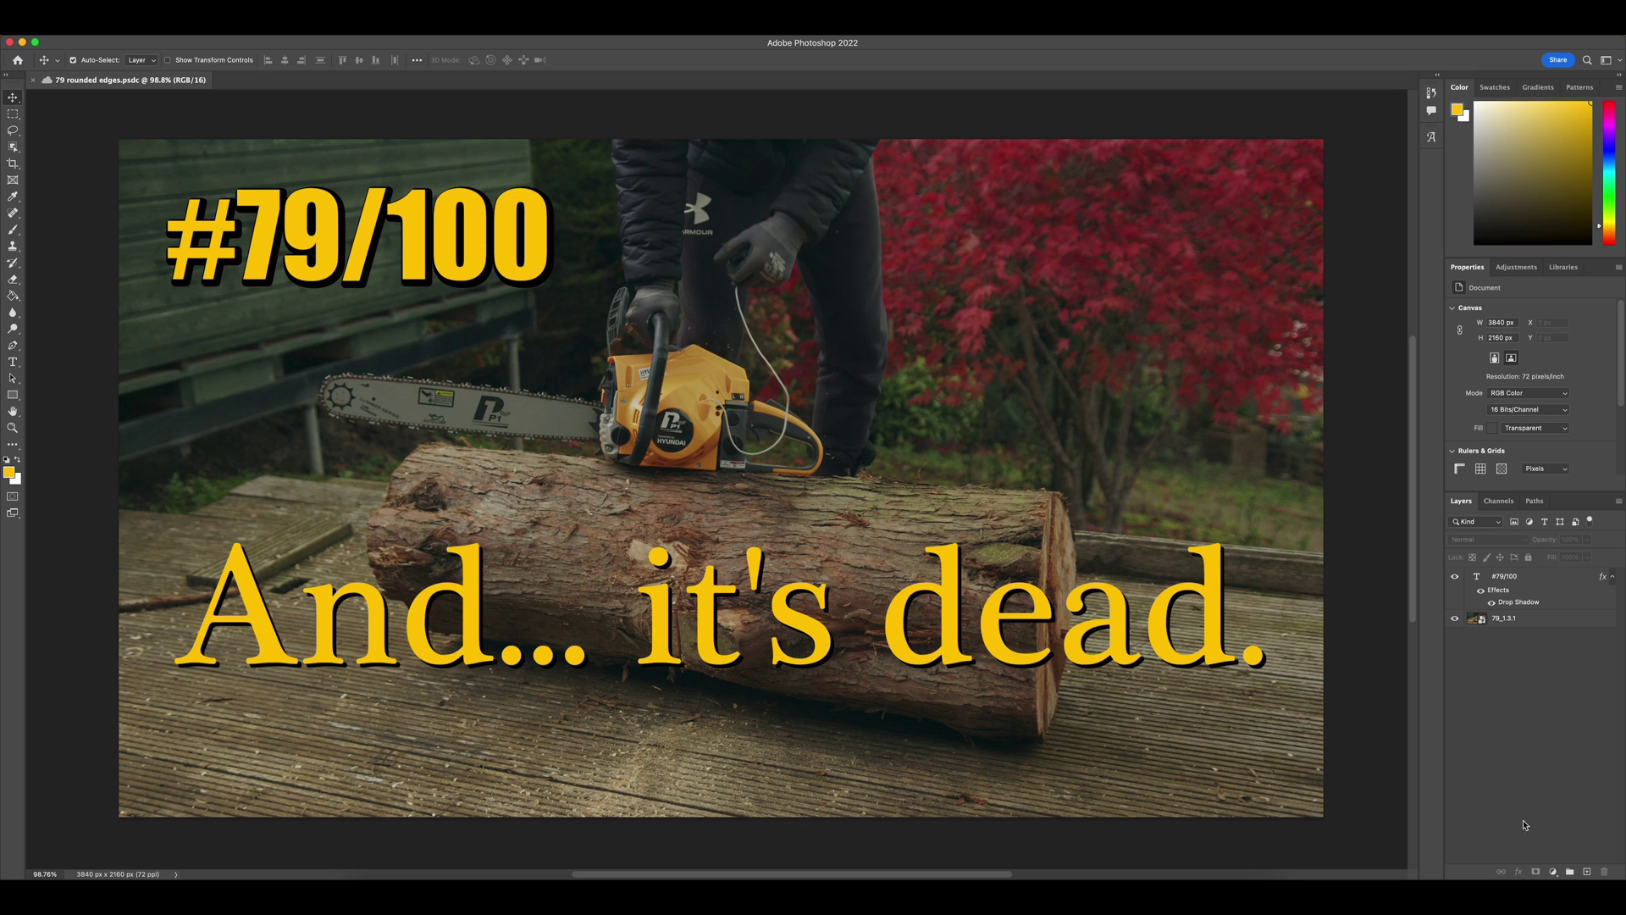
pyautogui.click(1588, 873)
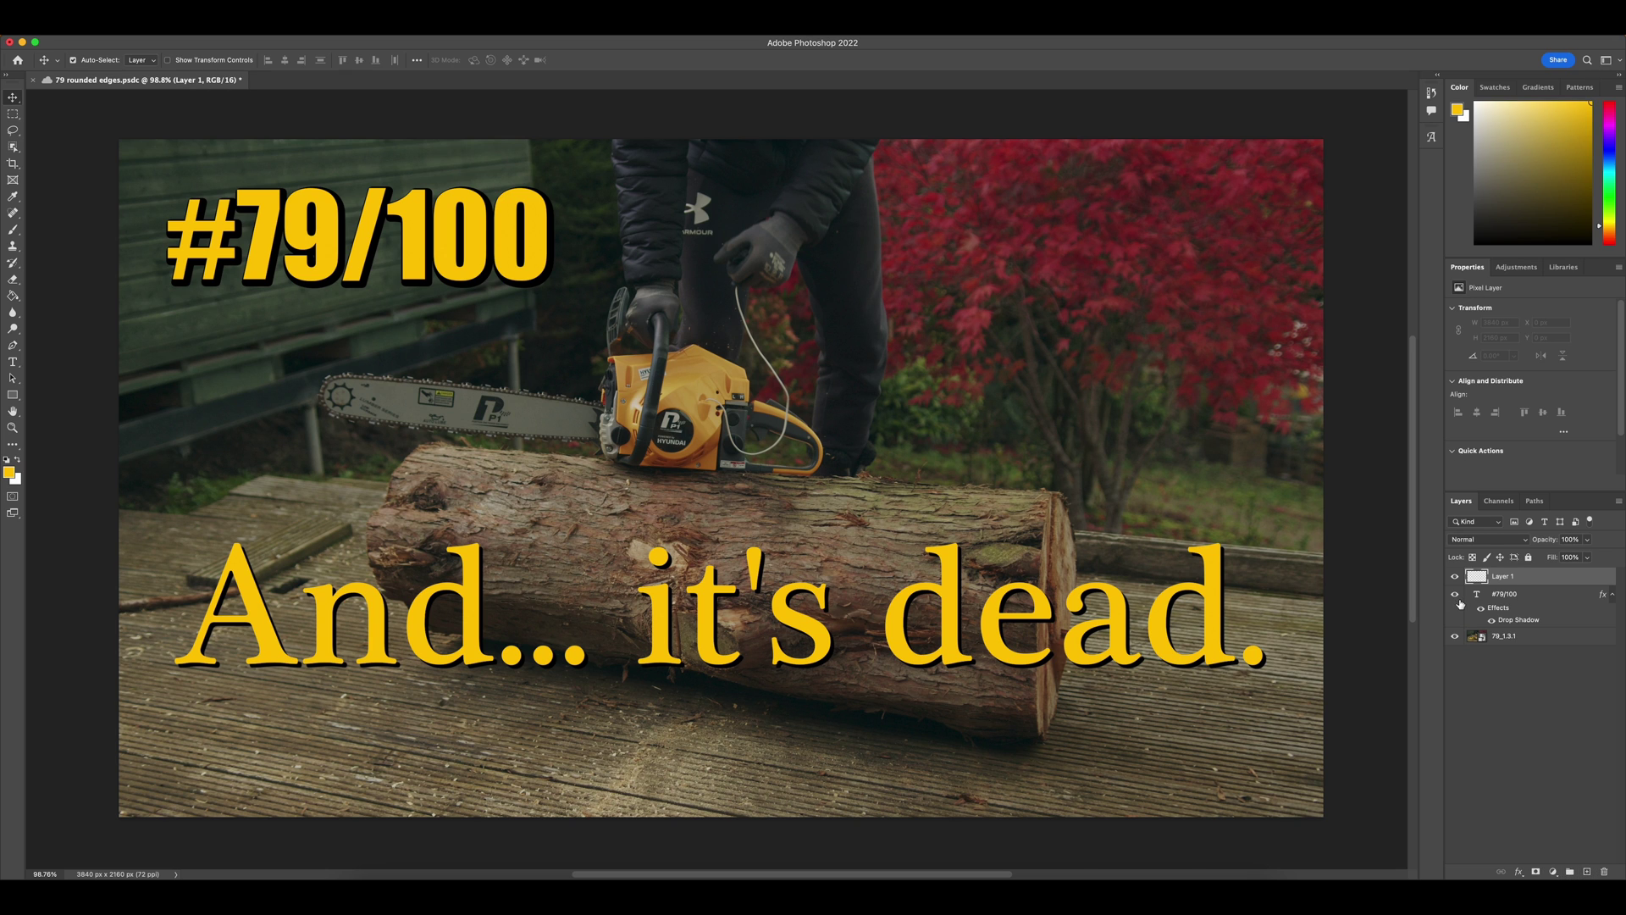
pyautogui.moveTo(1513, 579); pyautogui.dragTo(1507, 630)
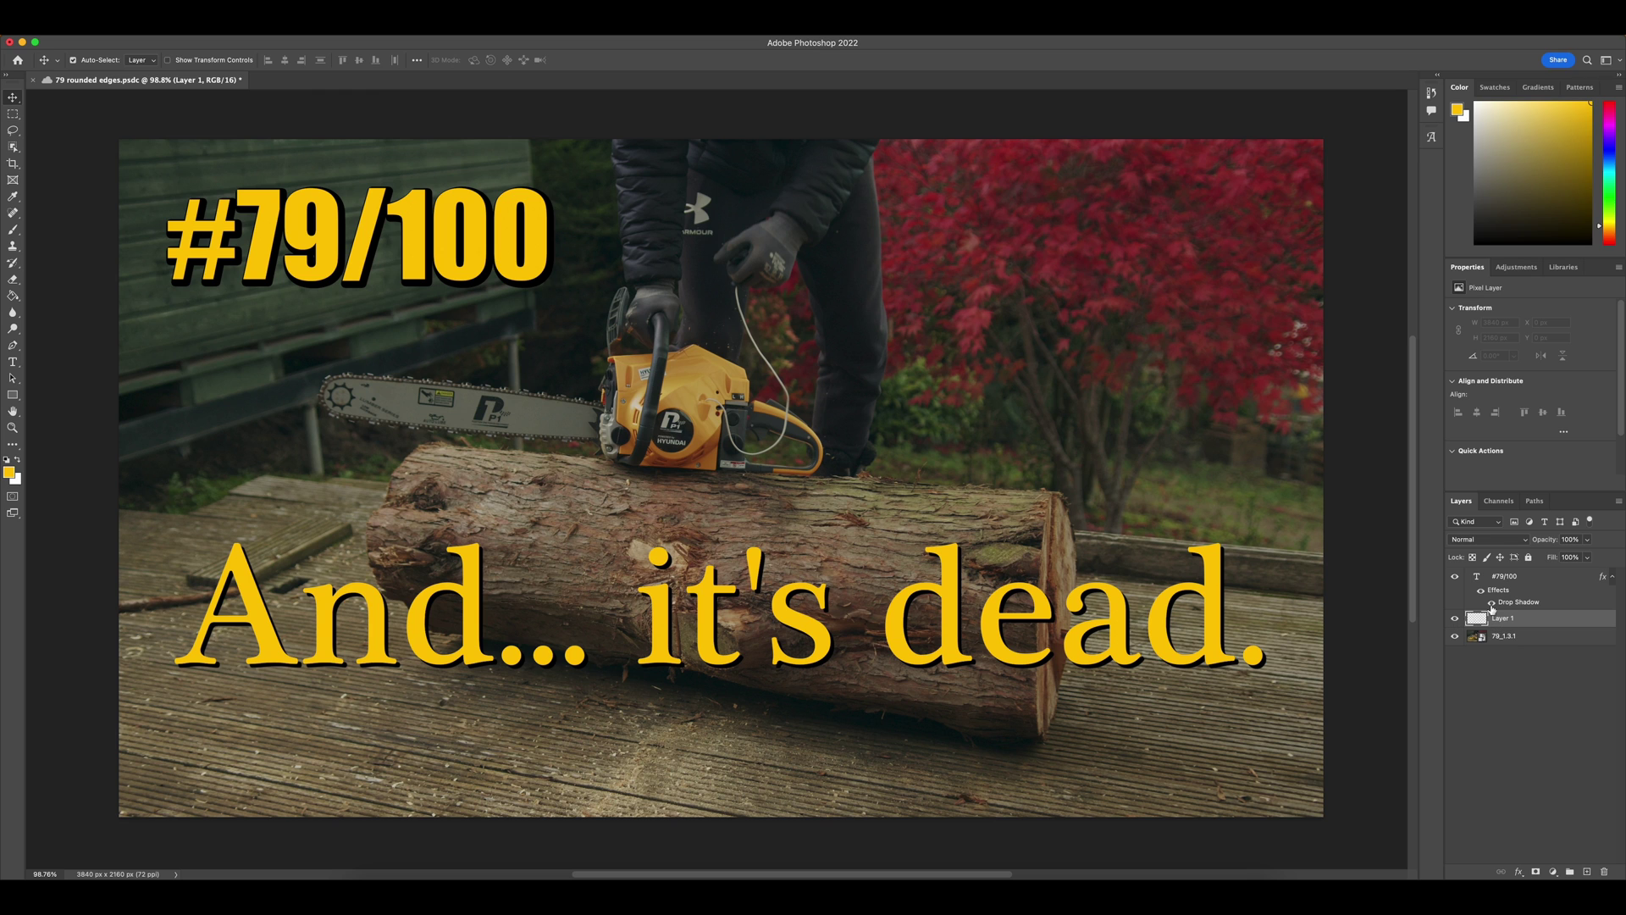
pyautogui.click(12, 395)
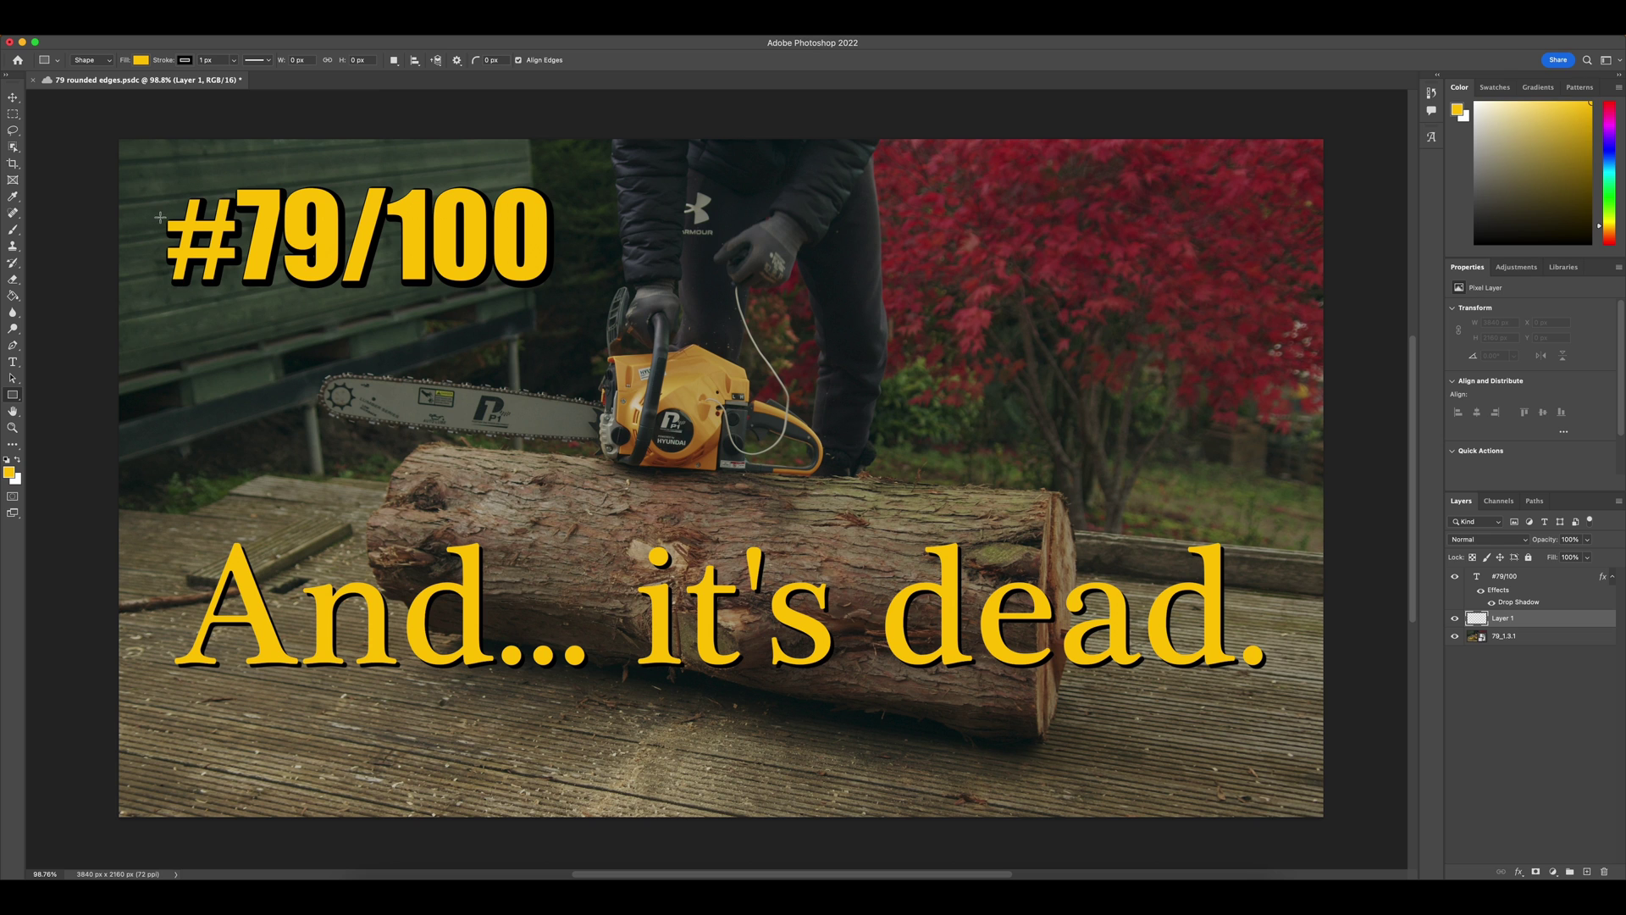
pyautogui.moveTo(160, 218); pyautogui.dragTo(1097, 686)
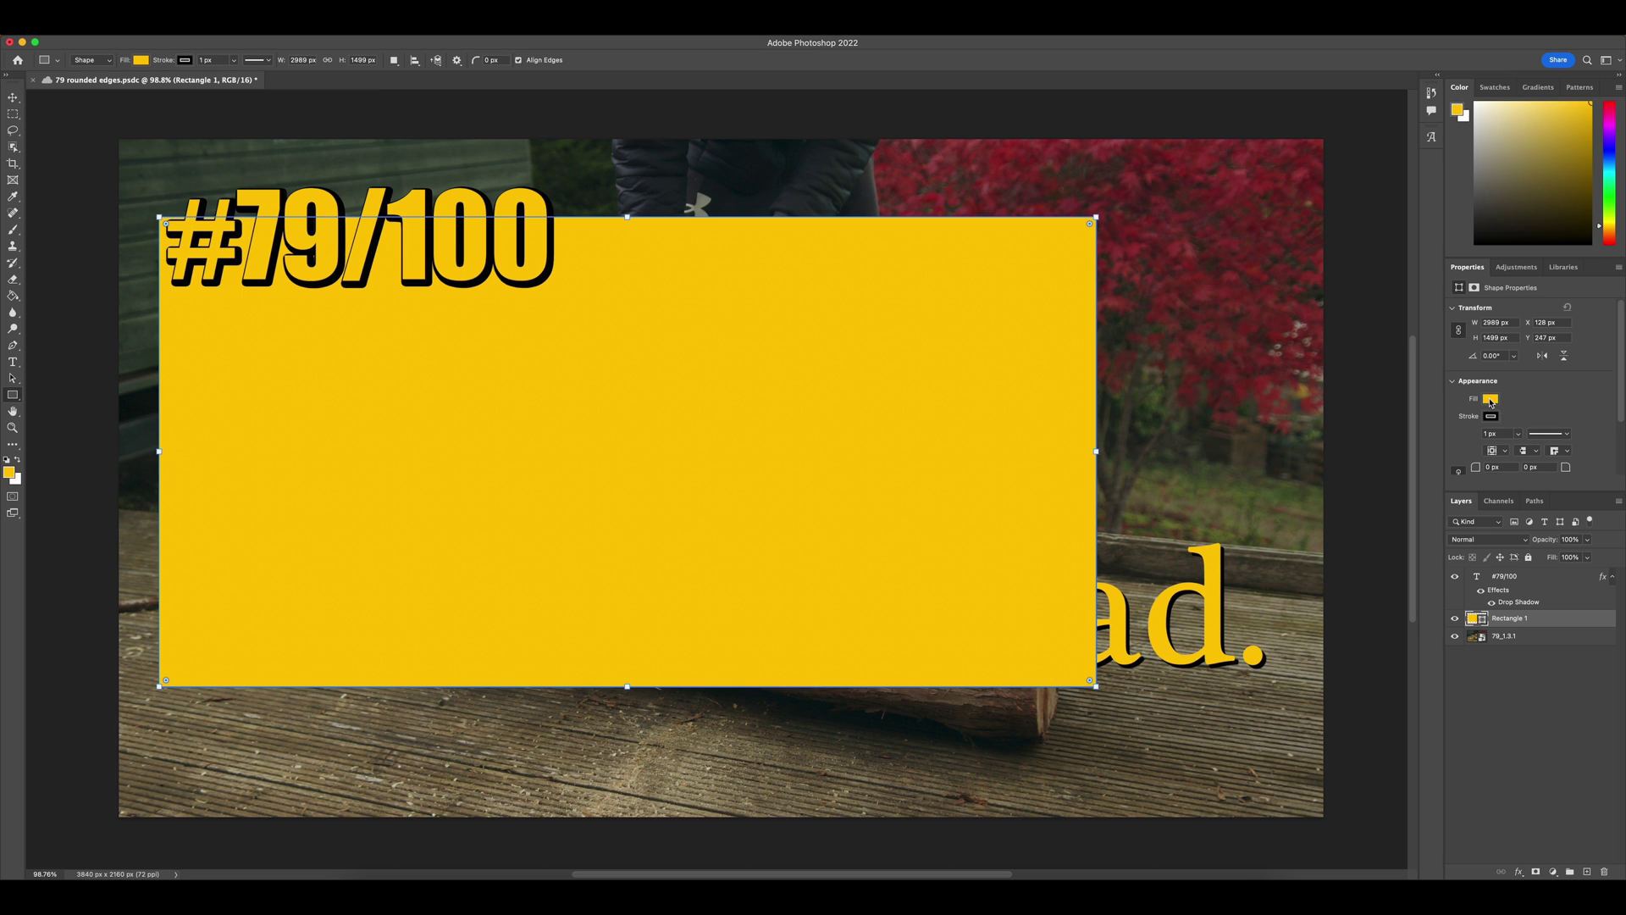
# Remove the rectangle's fill and give it an 80 px yellow stroke.
pyautogui.click(1491, 399)
pyautogui.click(1457, 423)
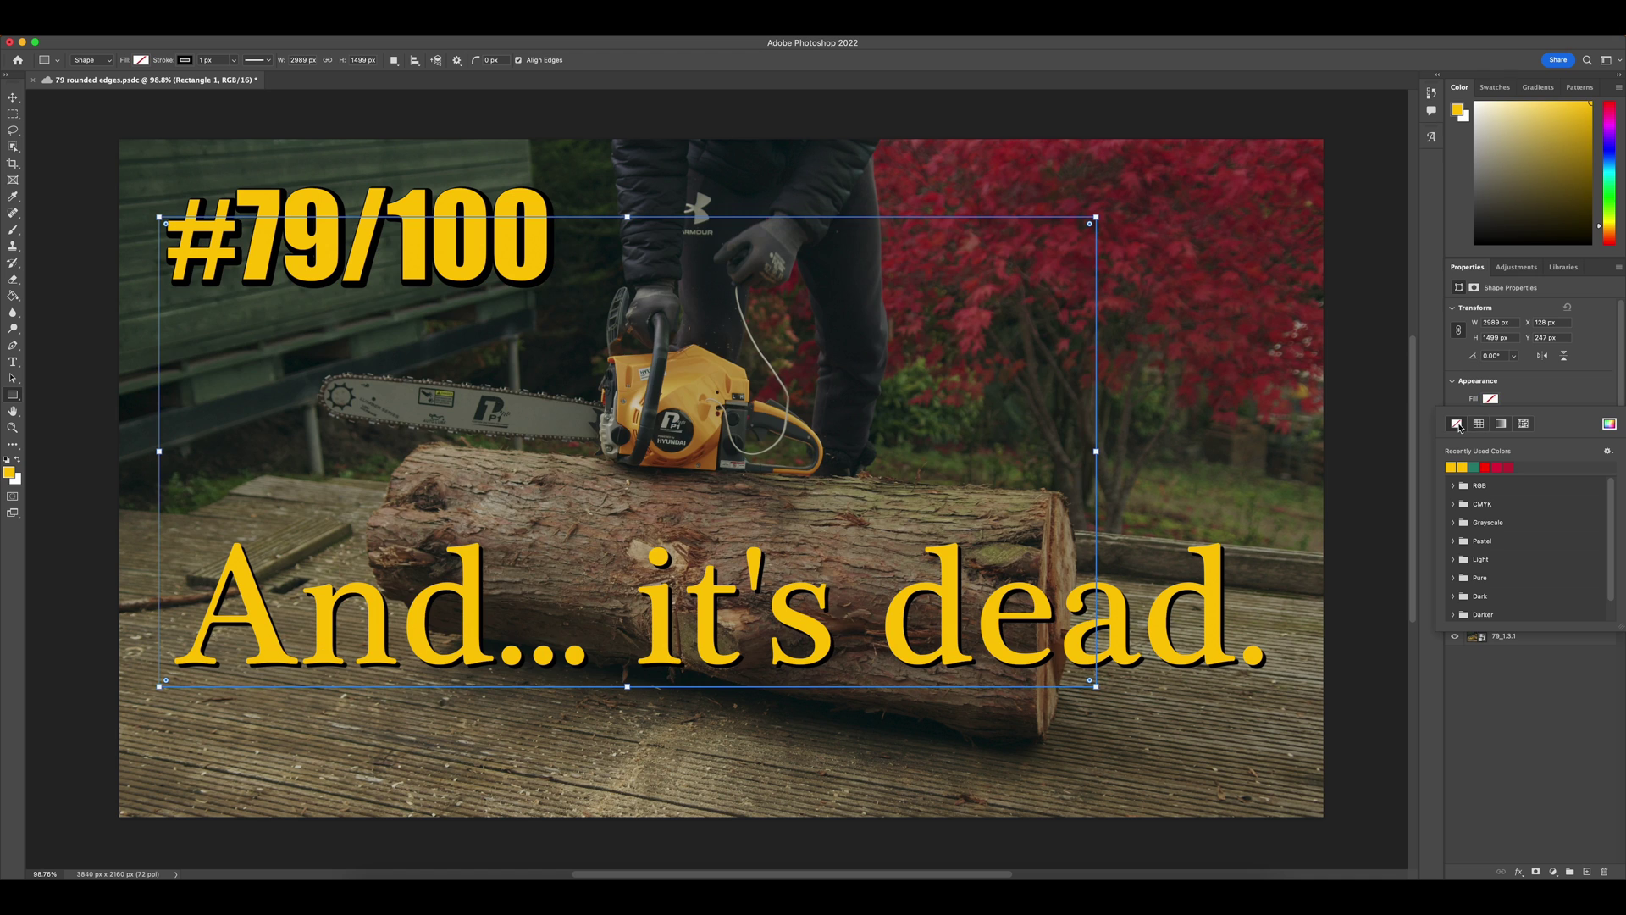
pyautogui.click(1558, 400)
pyautogui.click(1491, 417)
pyautogui.click(1538, 404)
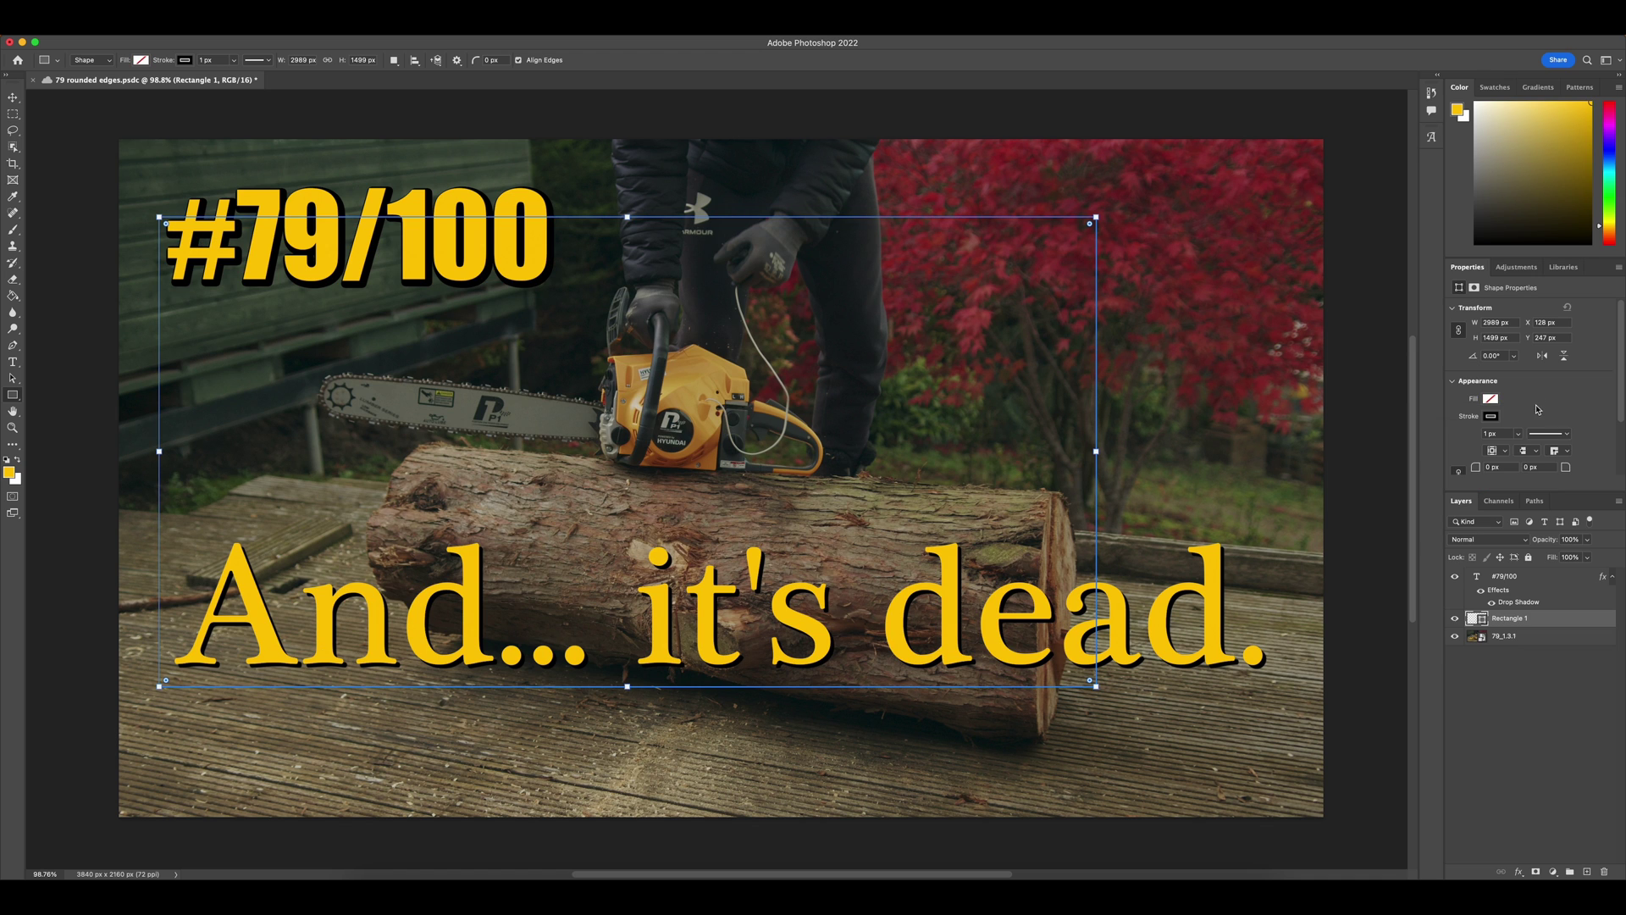
pyautogui.click(1492, 418)
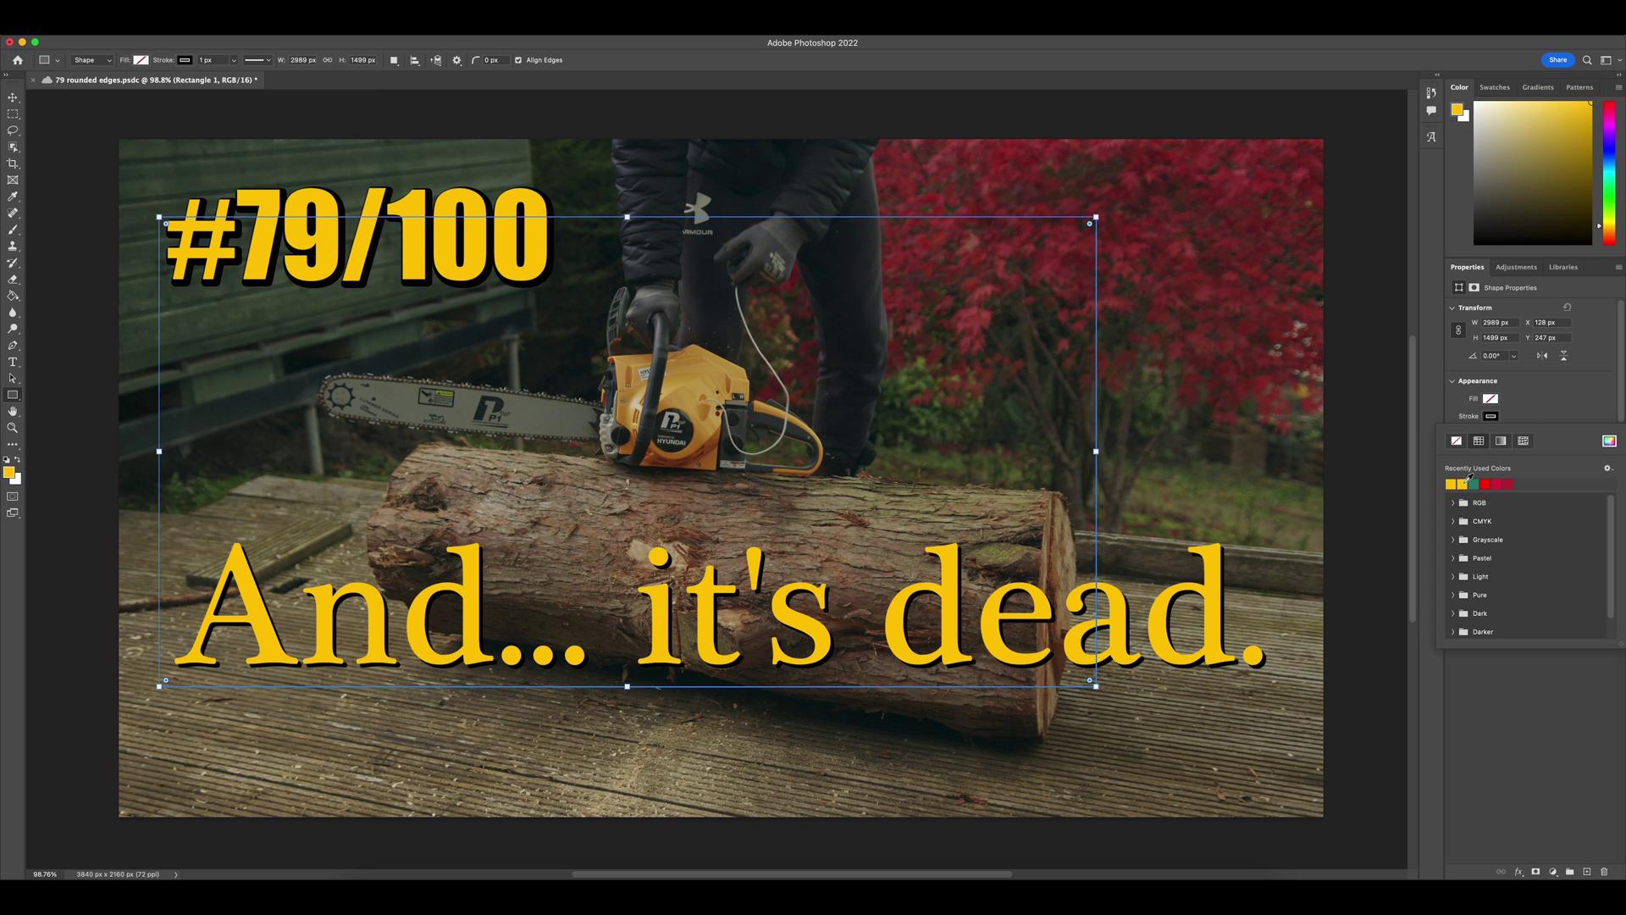
pyautogui.click(1466, 482)
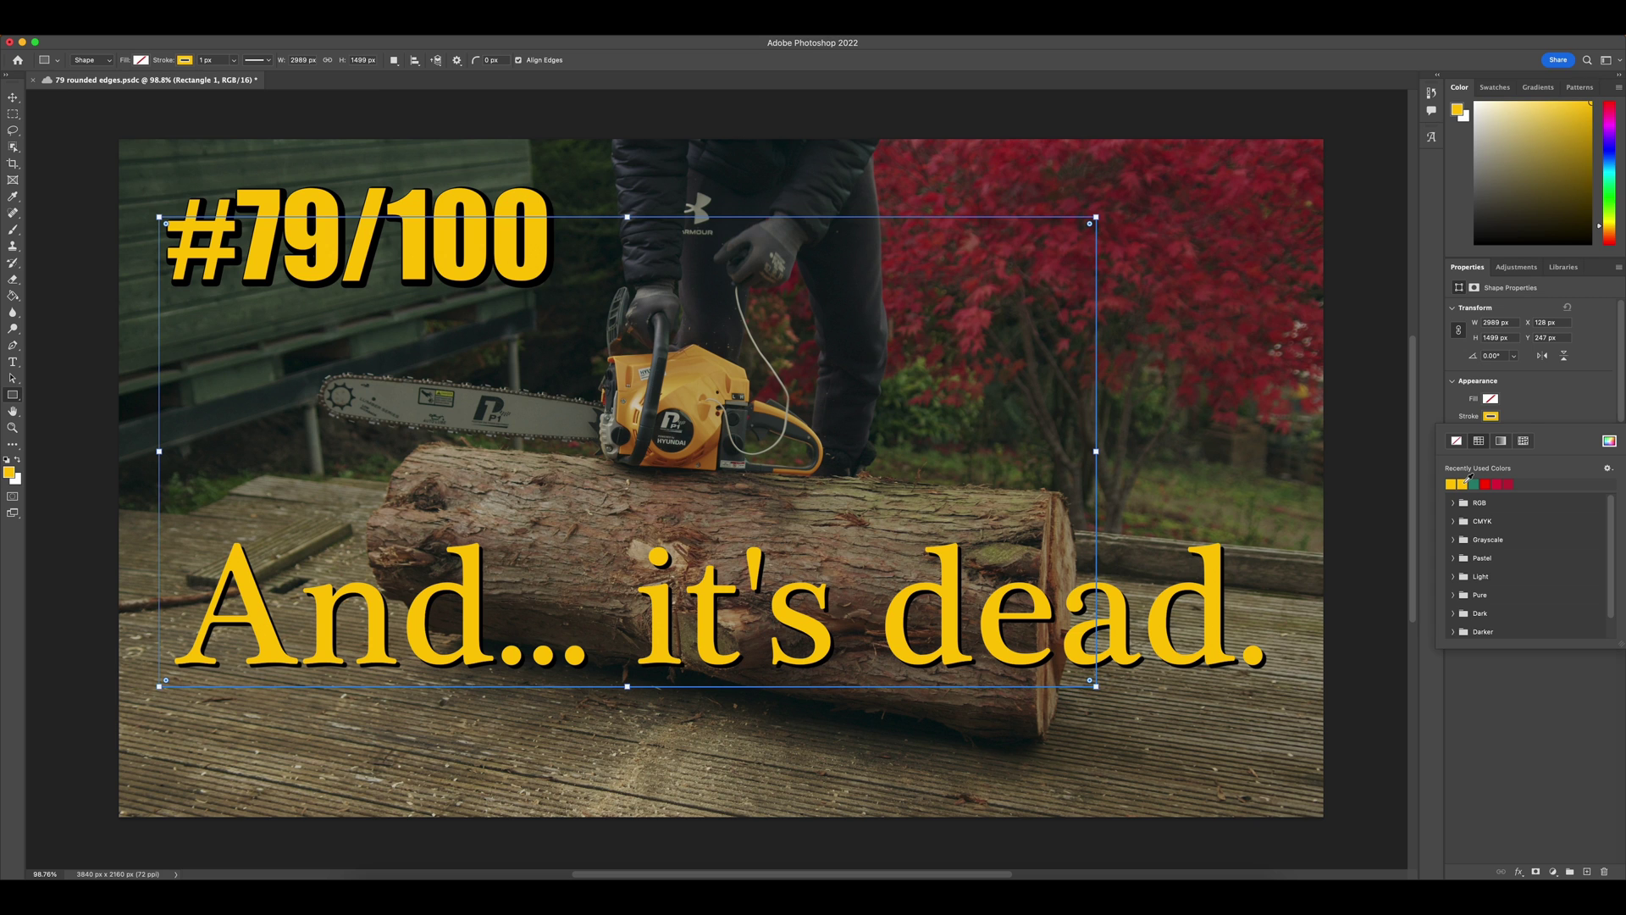
pyautogui.click(1586, 386)
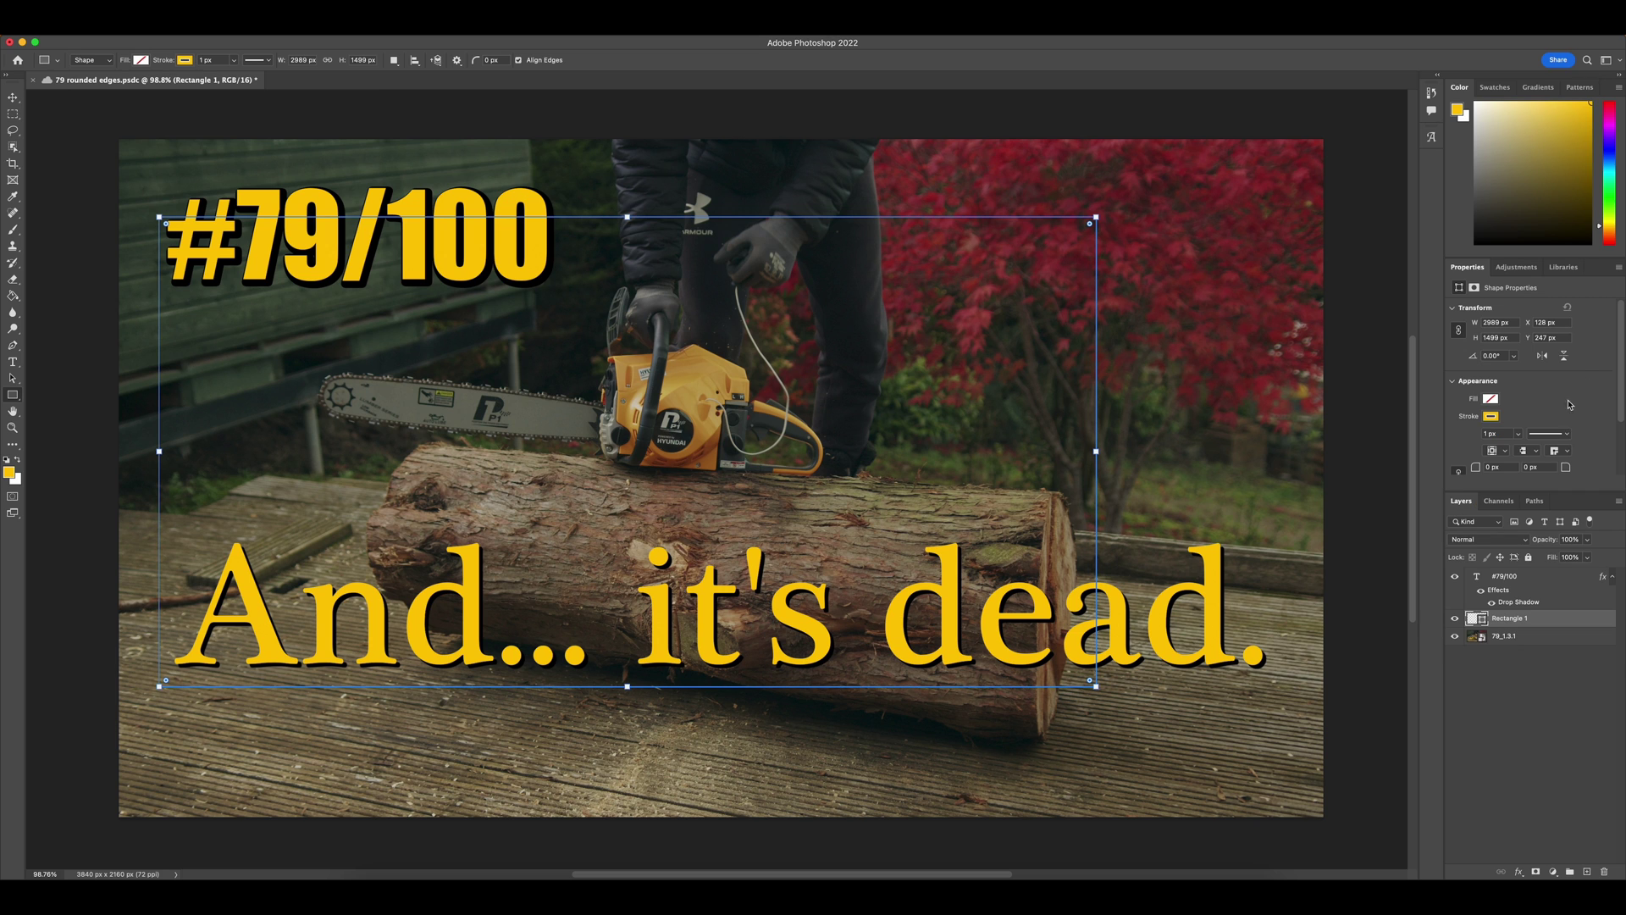
pyautogui.click(1506, 435)
pyautogui.press('Return')
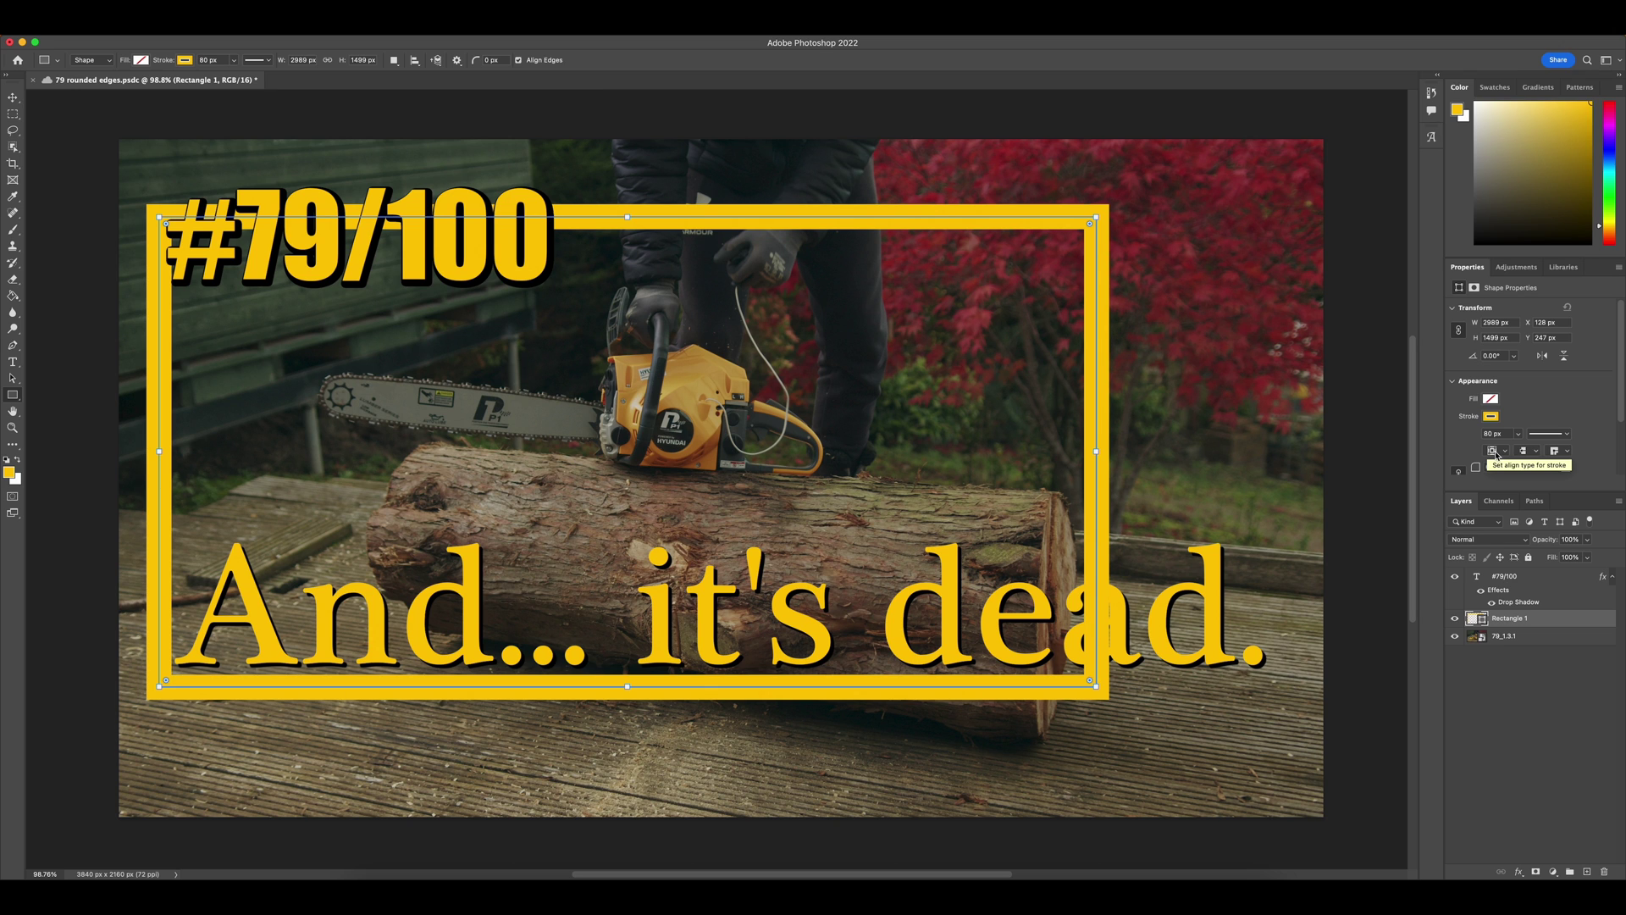
# Align the stroke inside and stretch the rectangle to 3840 × 2160 px at X 0, Y 0.
pyautogui.click(1497, 453)
pyautogui.click(1514, 441)
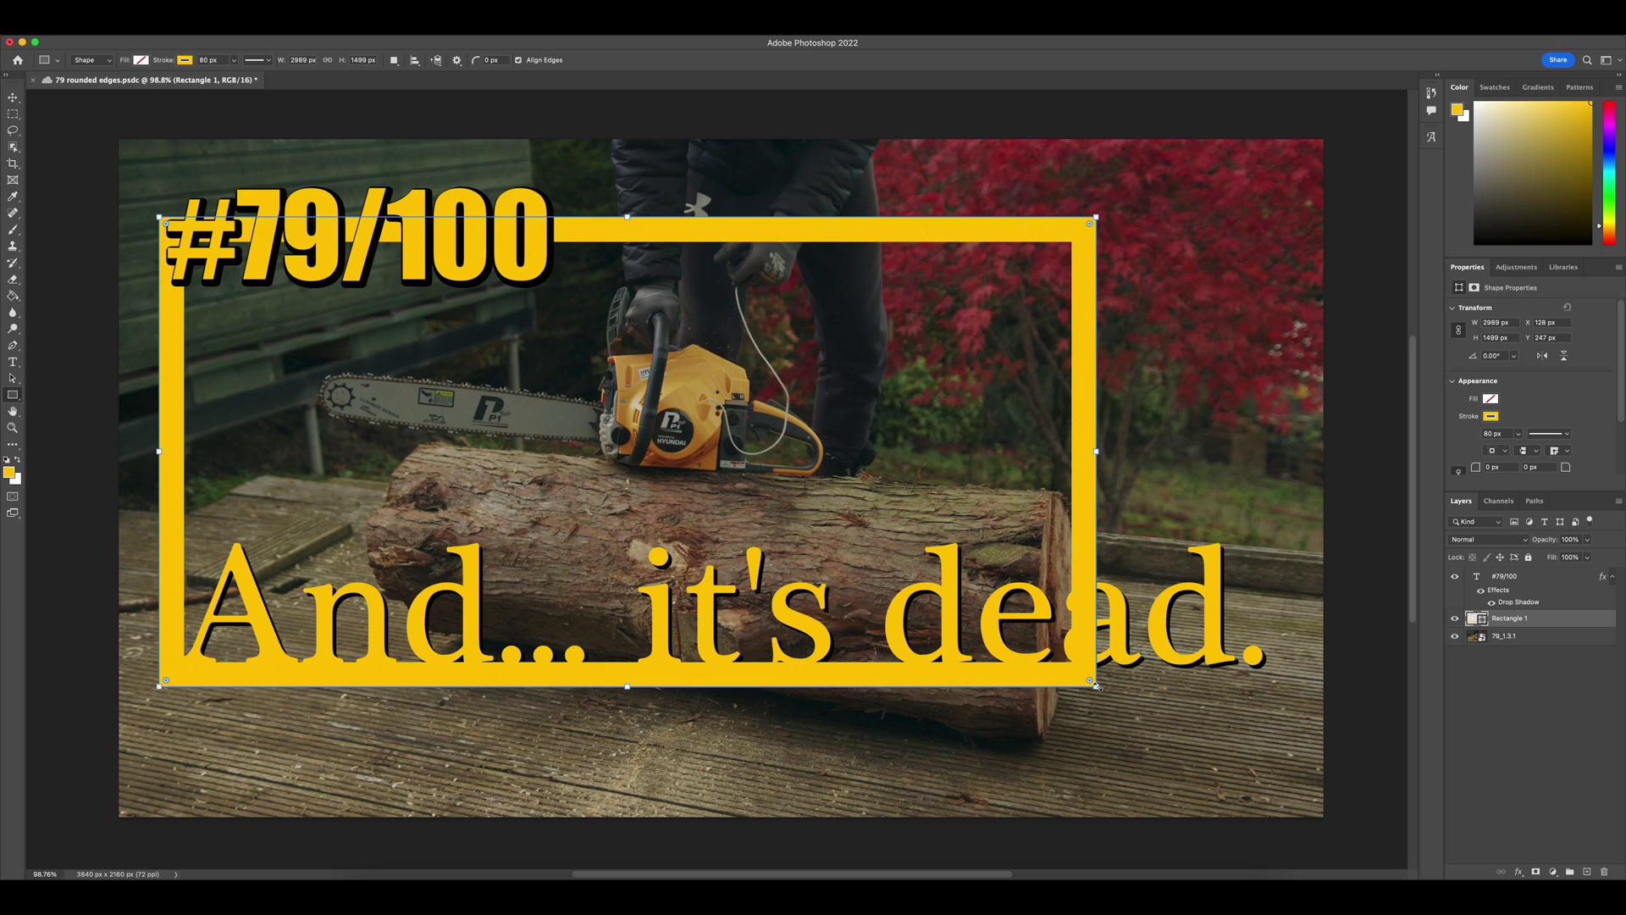
pyautogui.moveTo(1096, 684); pyautogui.dragTo(1323, 816)
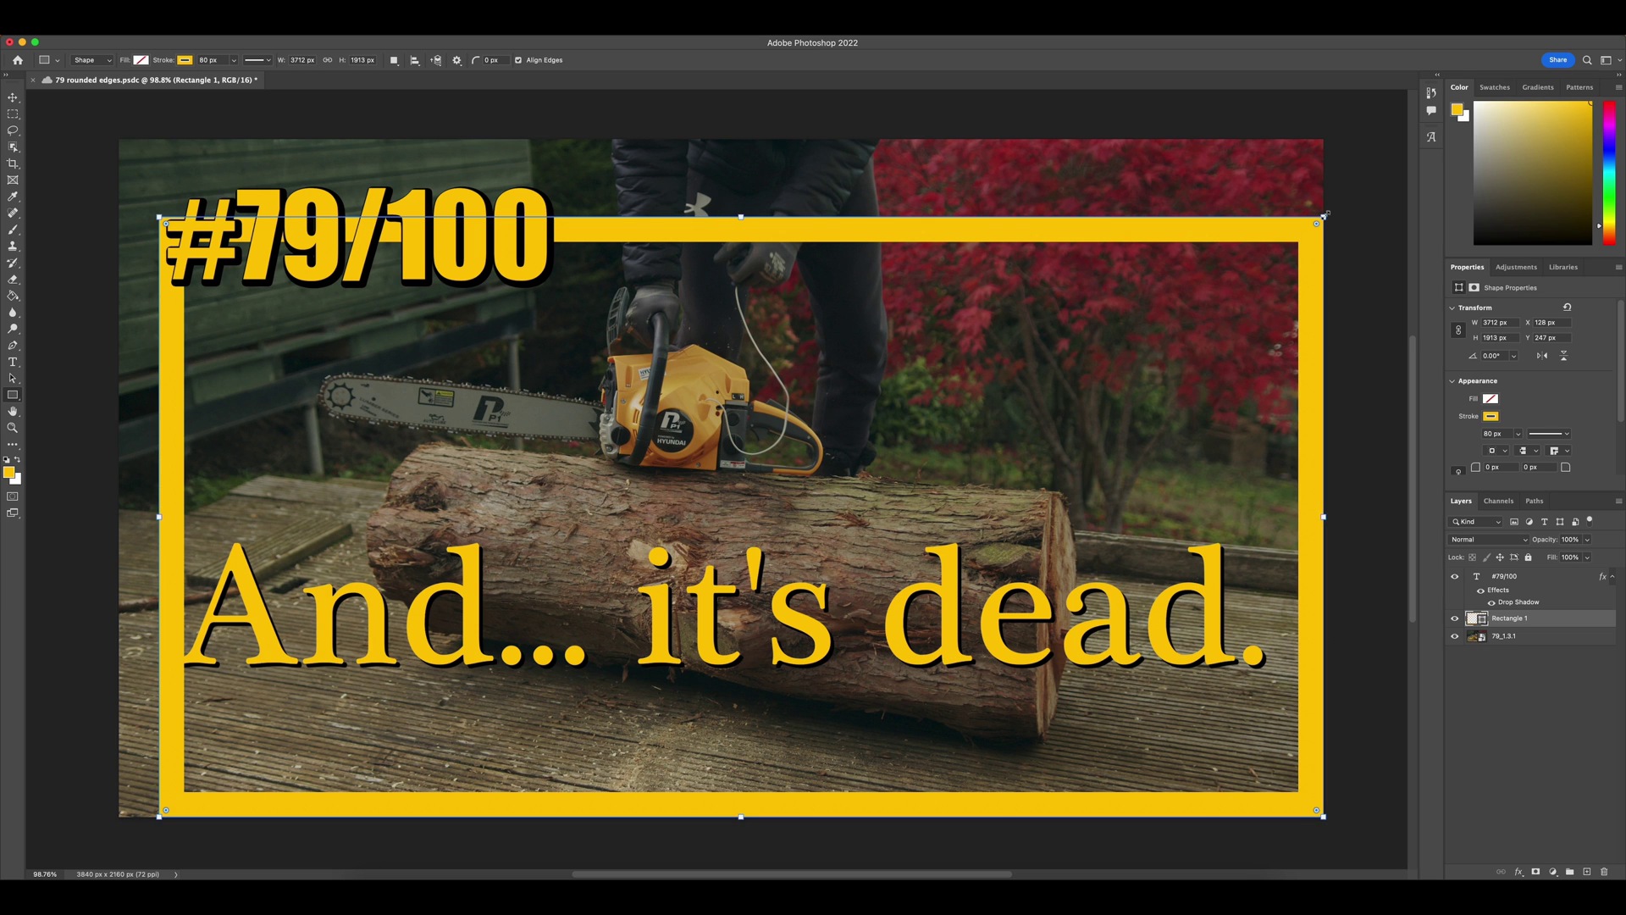
pyautogui.moveTo(1324, 215); pyautogui.dragTo(1323, 140)
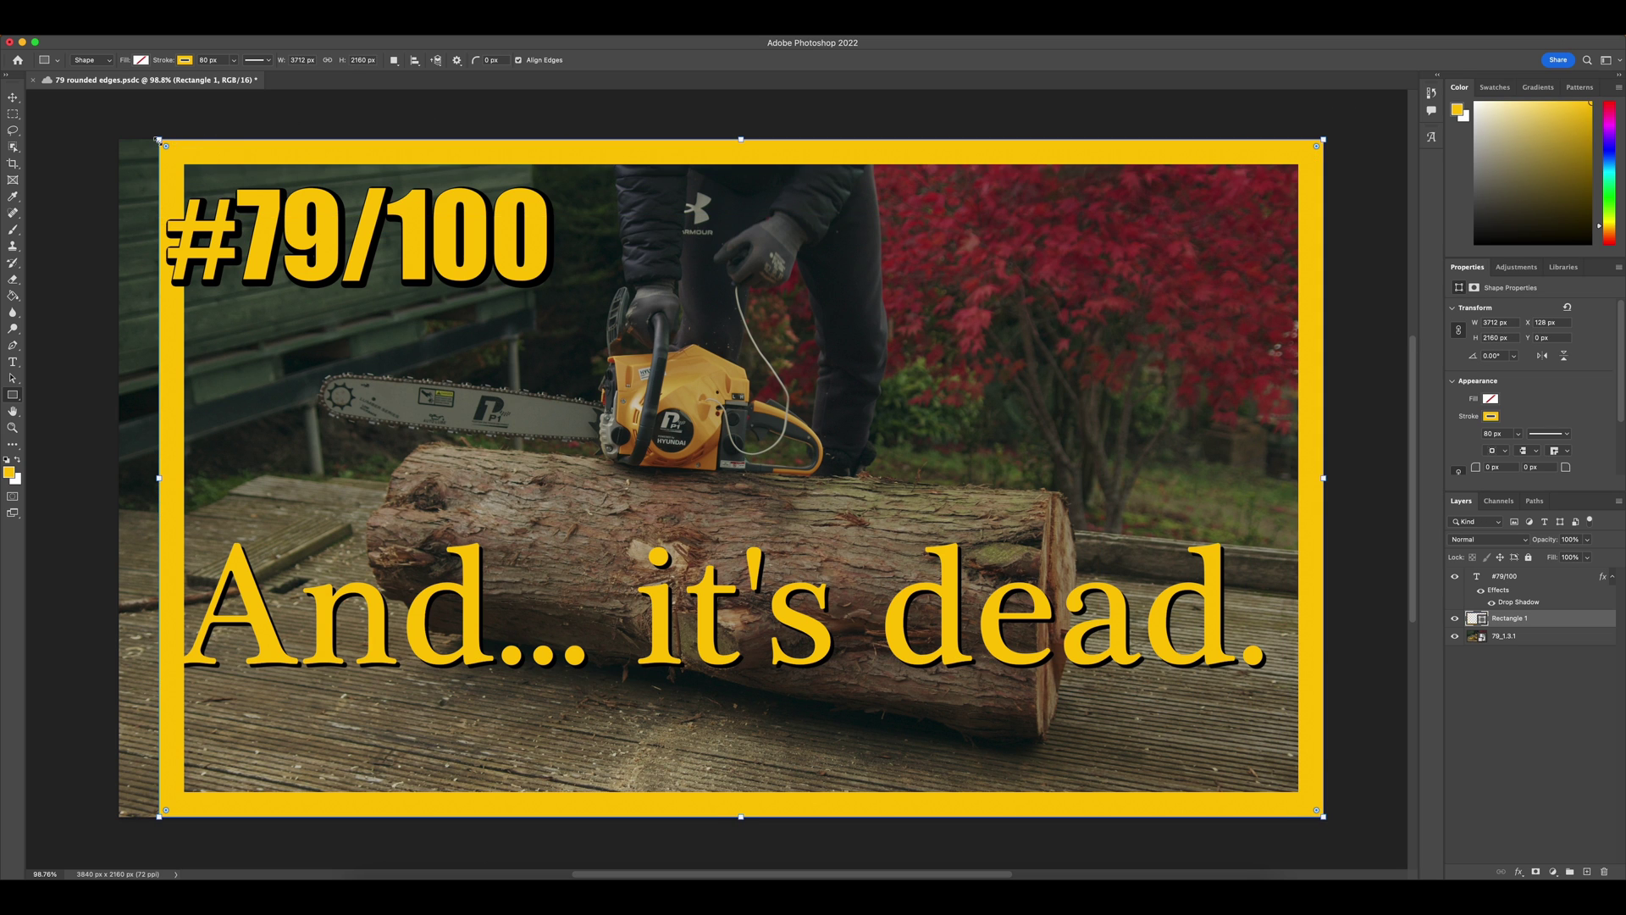
pyautogui.moveTo(159, 478); pyautogui.dragTo(118, 478)
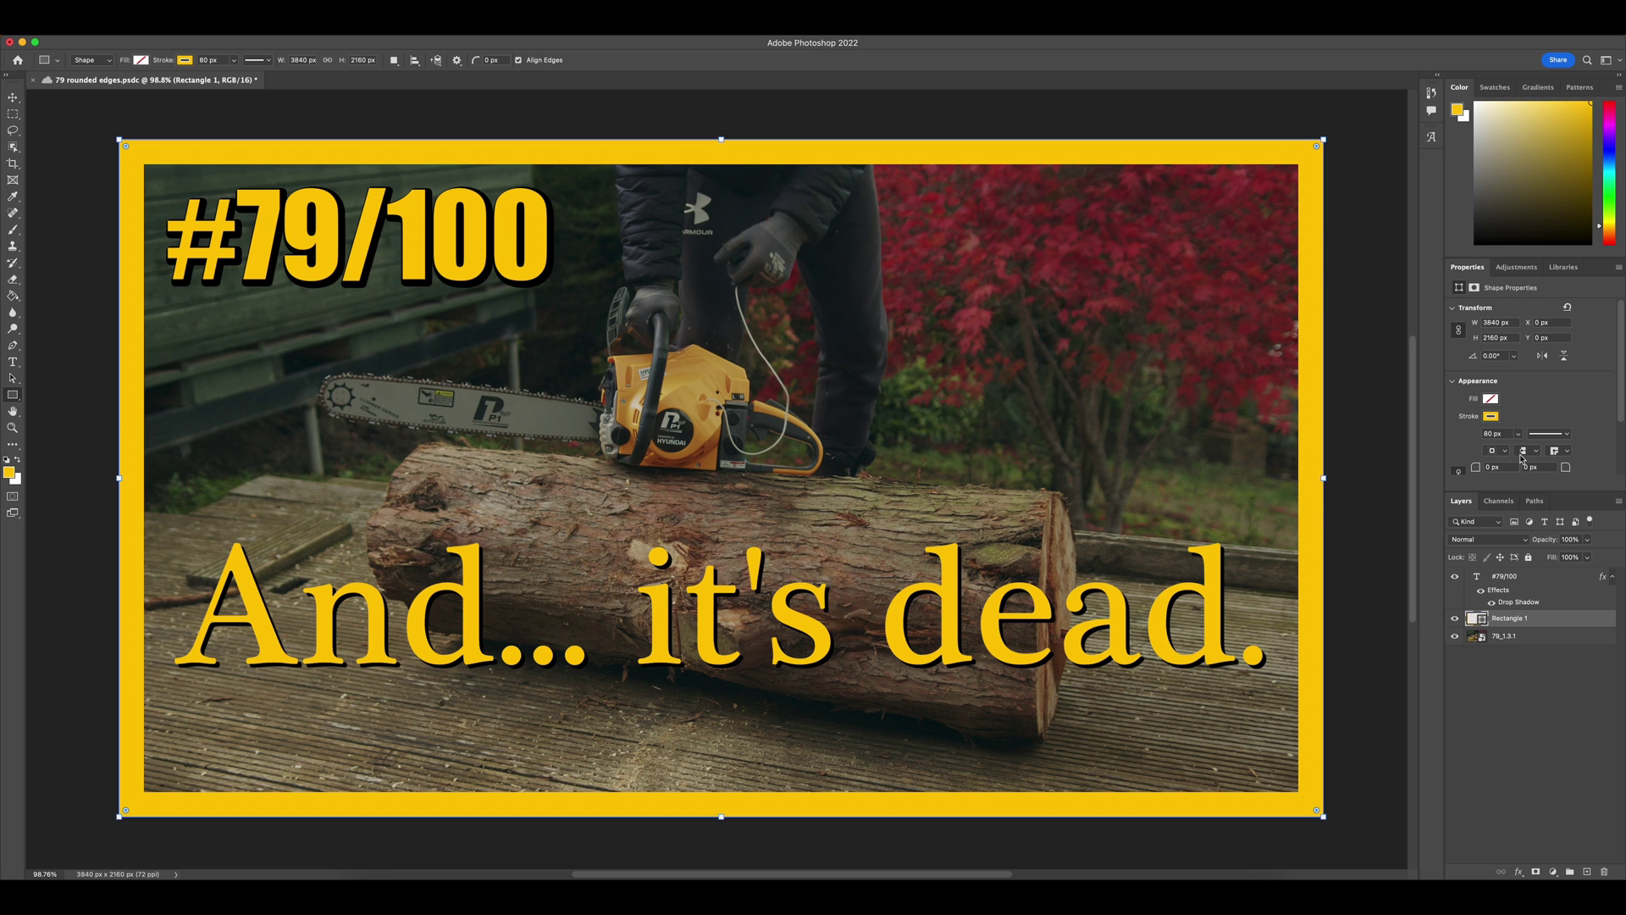
# Set Rectangle 1's linked corner radius to 180 px on all four corners.
pyautogui.scroll(-2, 1526, 449)
pyautogui.scroll(-1, 1527, 444)
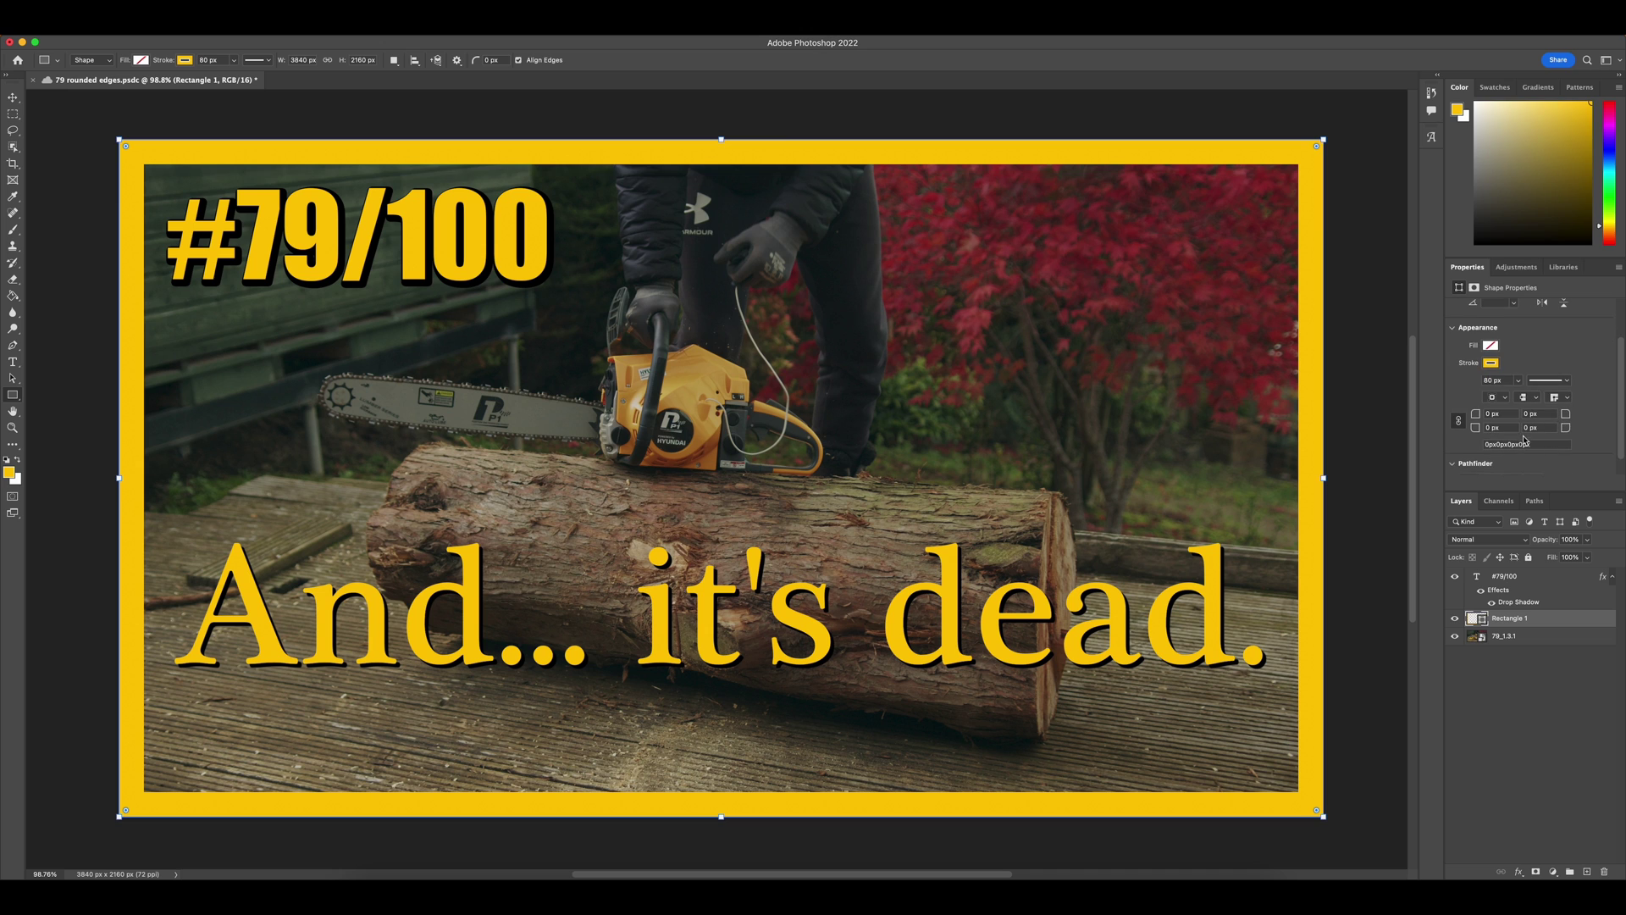
pyautogui.click(1495, 393)
pyautogui.write('180')
pyautogui.press('Return')
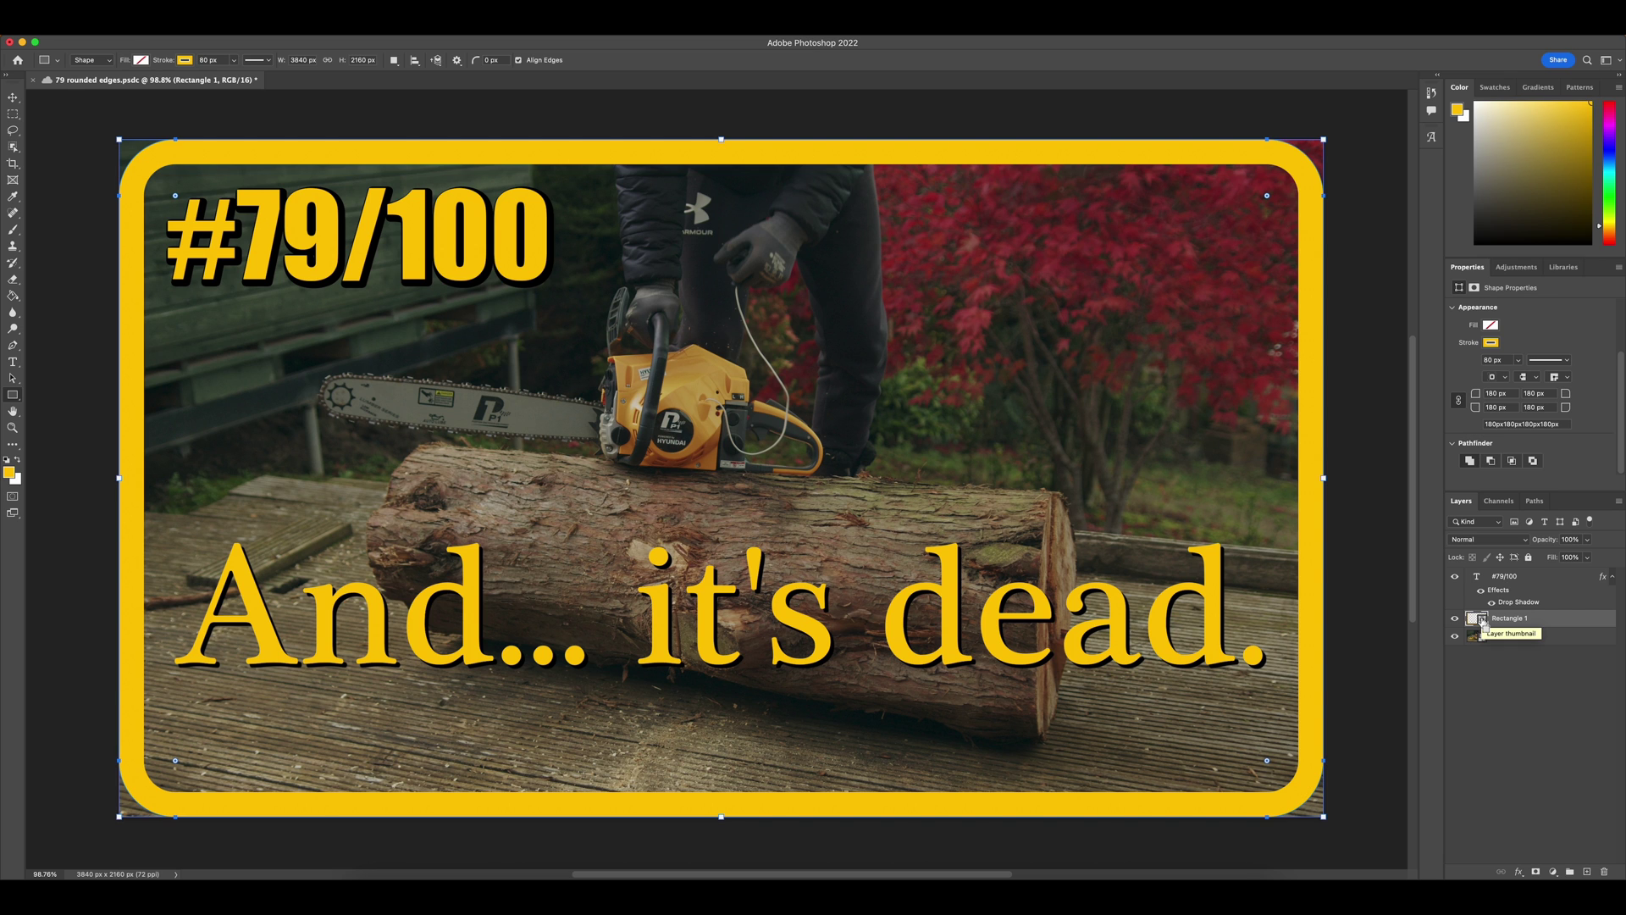
# Load Rectangle 1's shape as a selection and invert it to the outer corners.
pyautogui.keyDown('super'); pyautogui.click(1482, 624); pyautogui.keyUp('super')
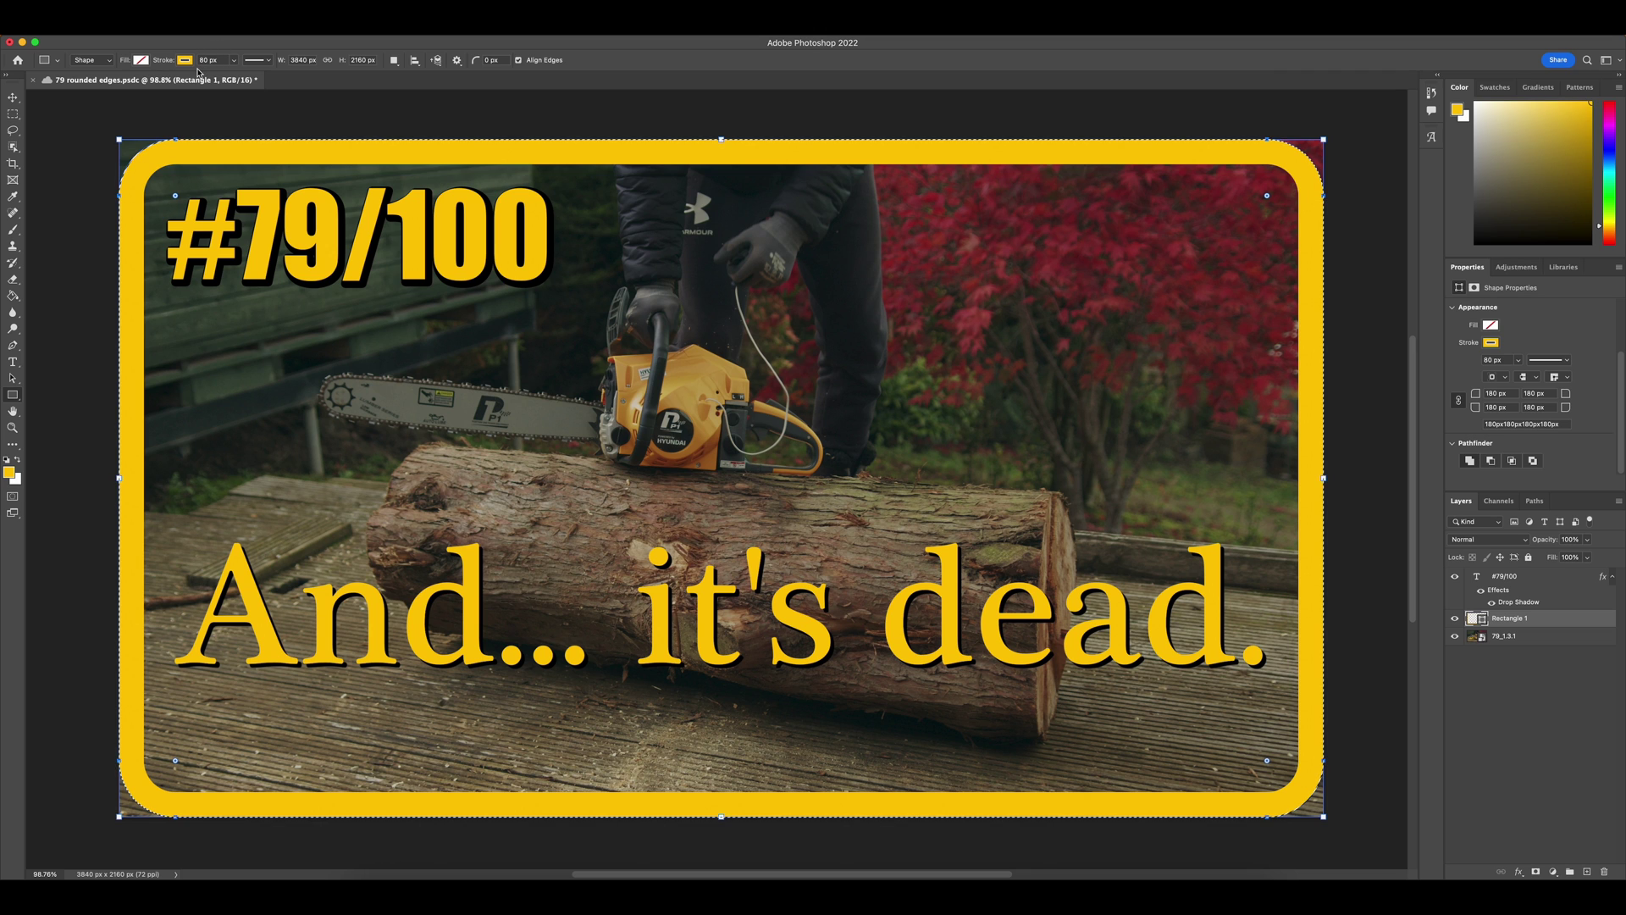
pyautogui.click(260, 36)
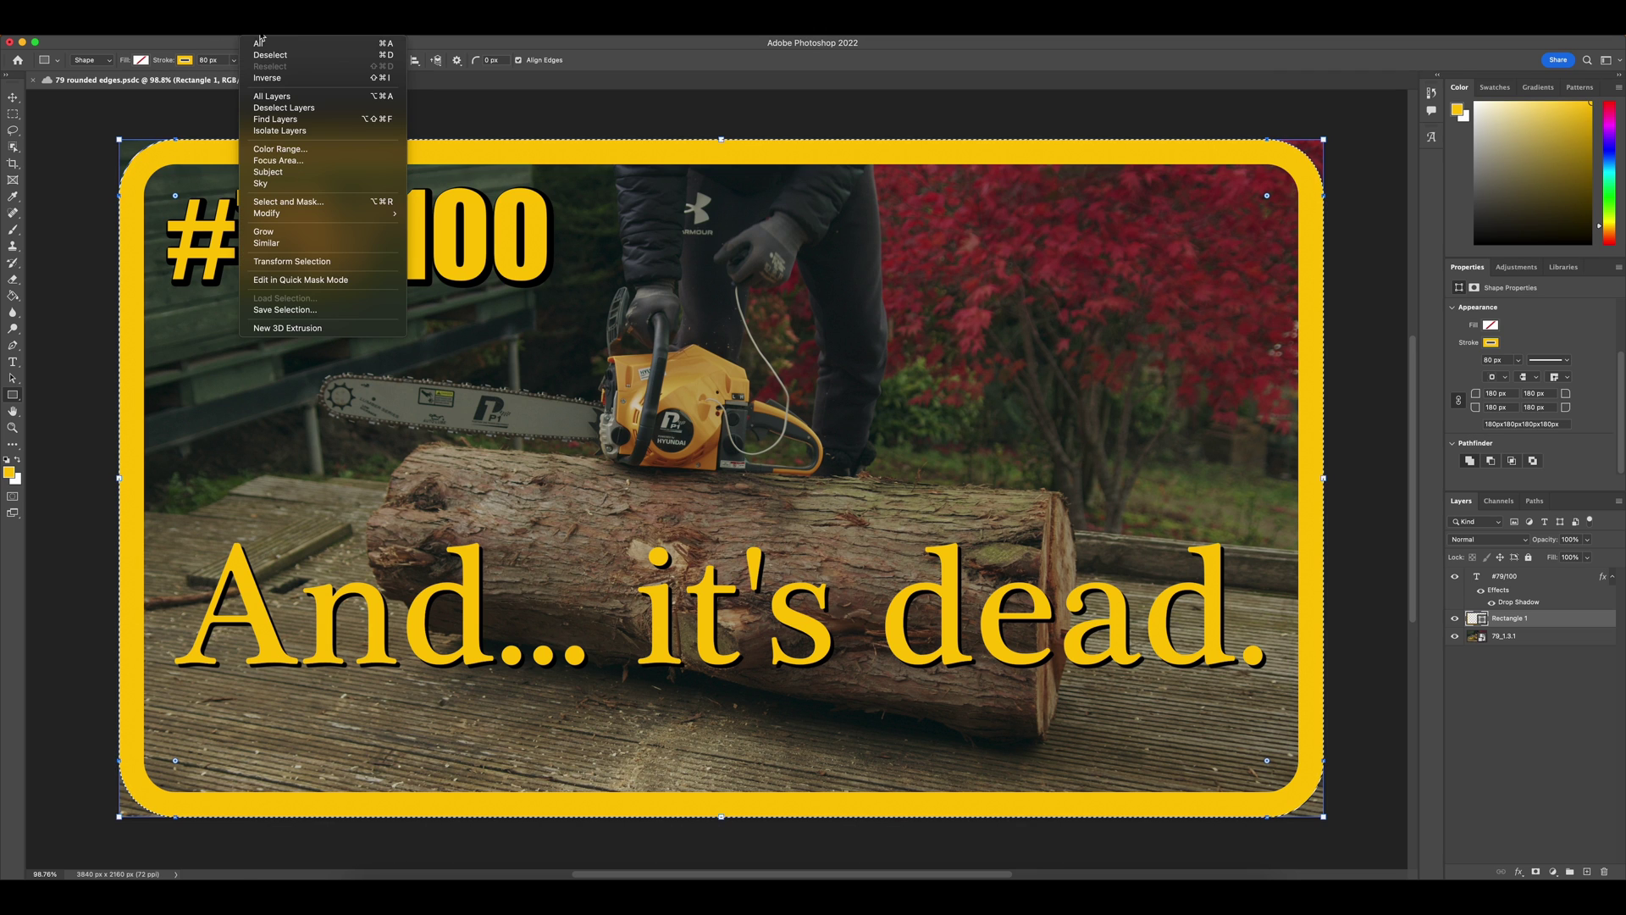
pyautogui.click(285, 79)
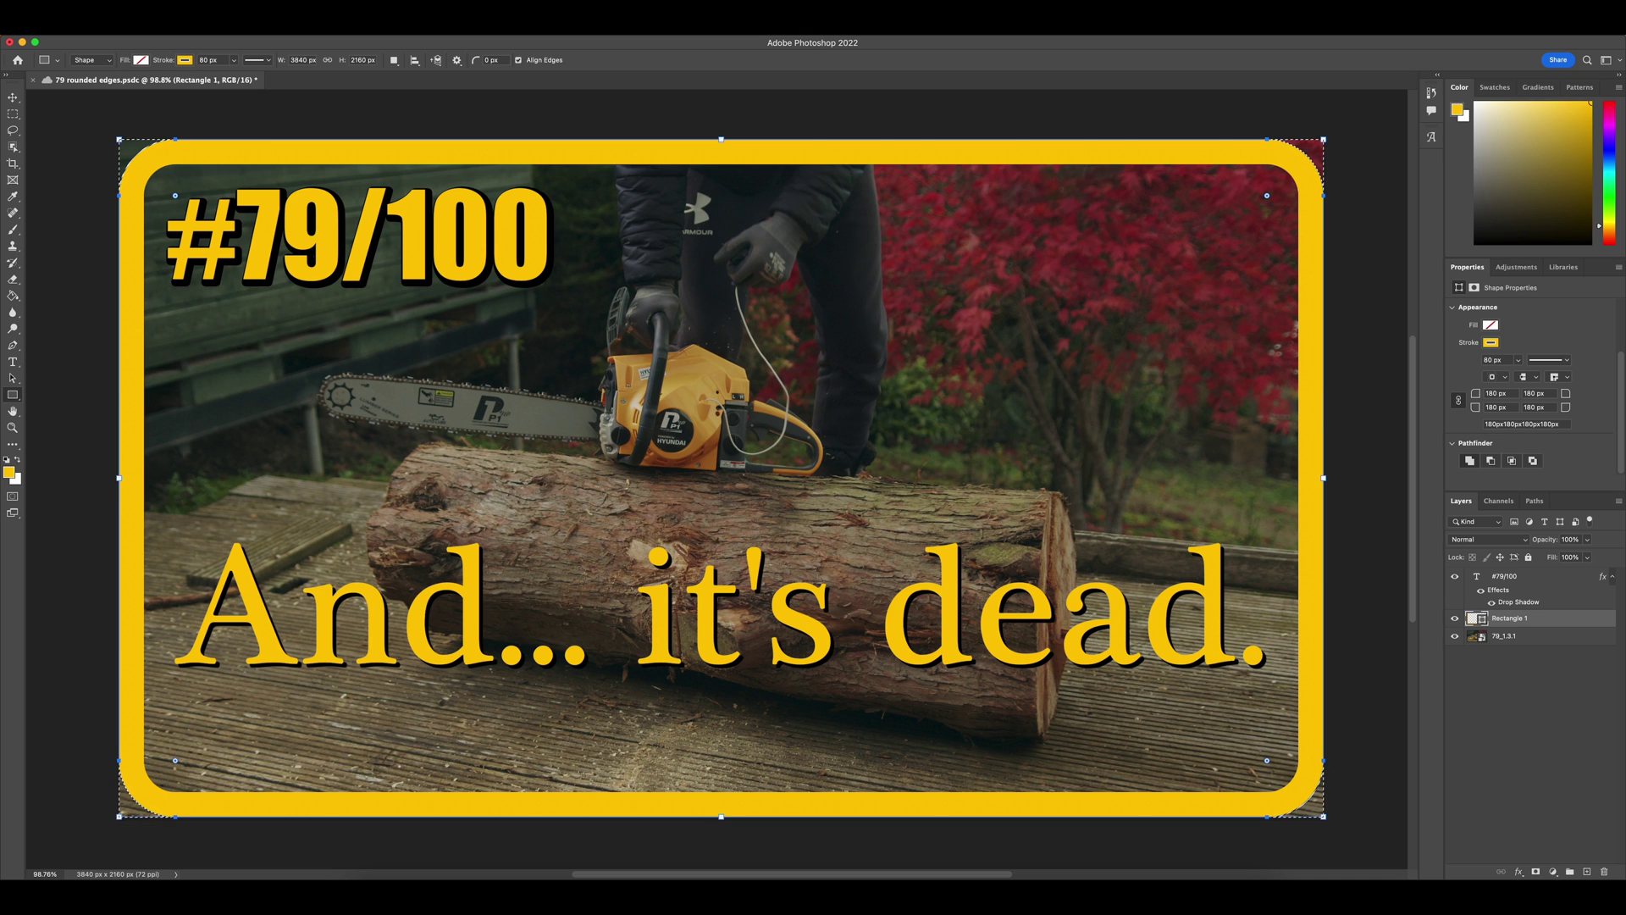
# Add a new layer and fill the outer-corner selection yellow with the Paint Bucket.
pyautogui.click(1587, 873)
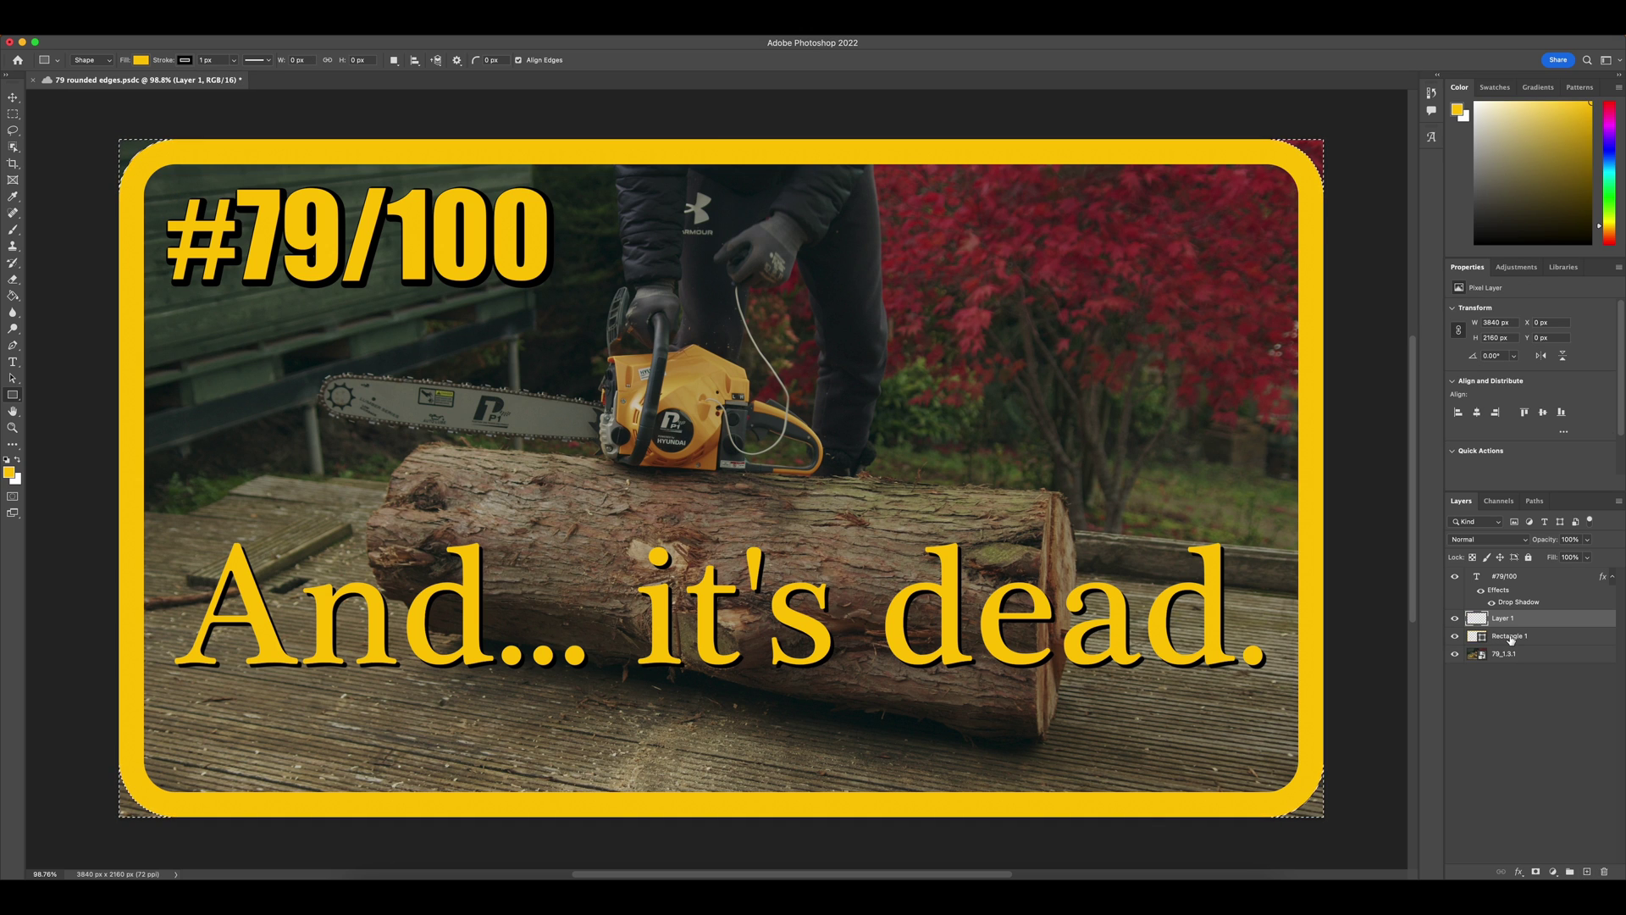
pyautogui.click(13, 296)
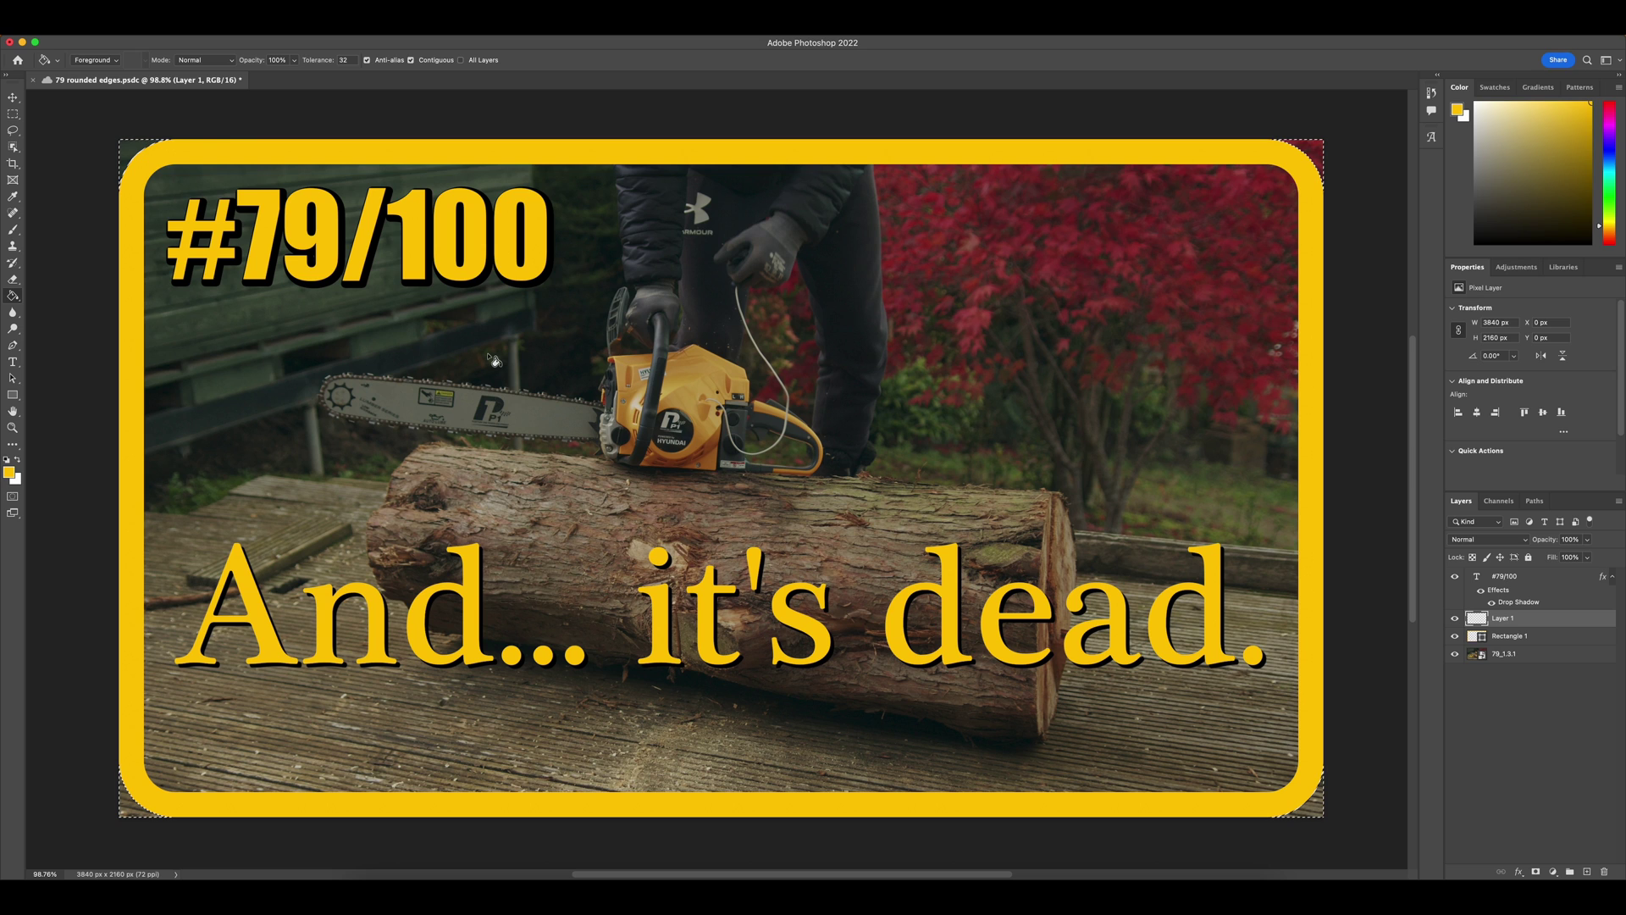
pyautogui.click(1320, 152)
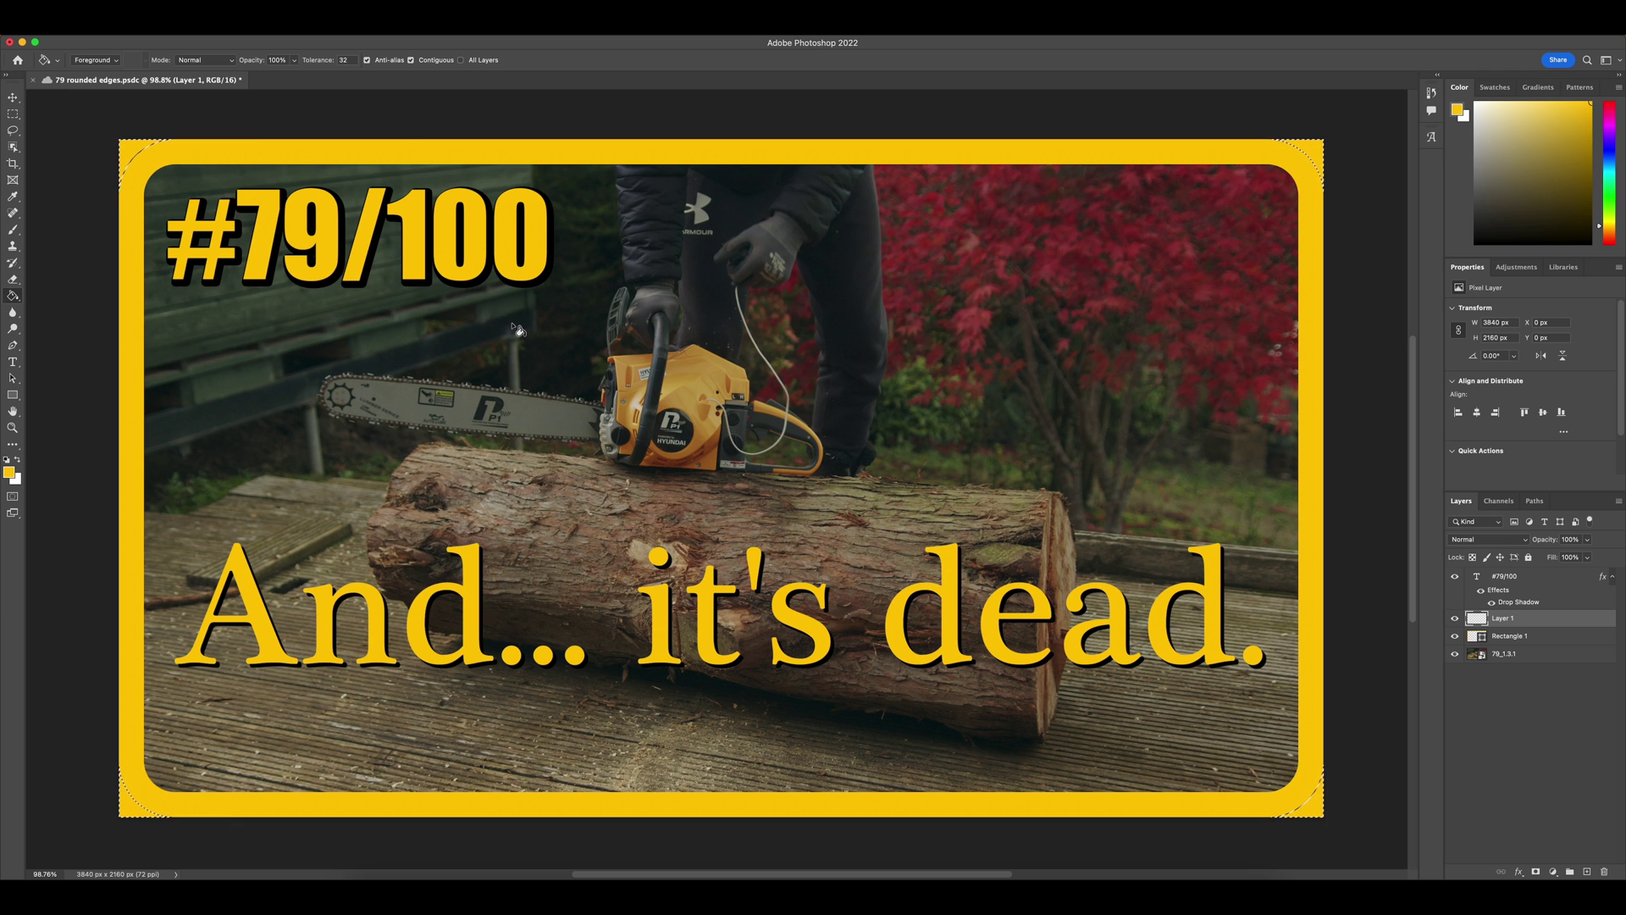
# Use Select > Deselect to drop the corner selection.
pyautogui.click(258, 35)
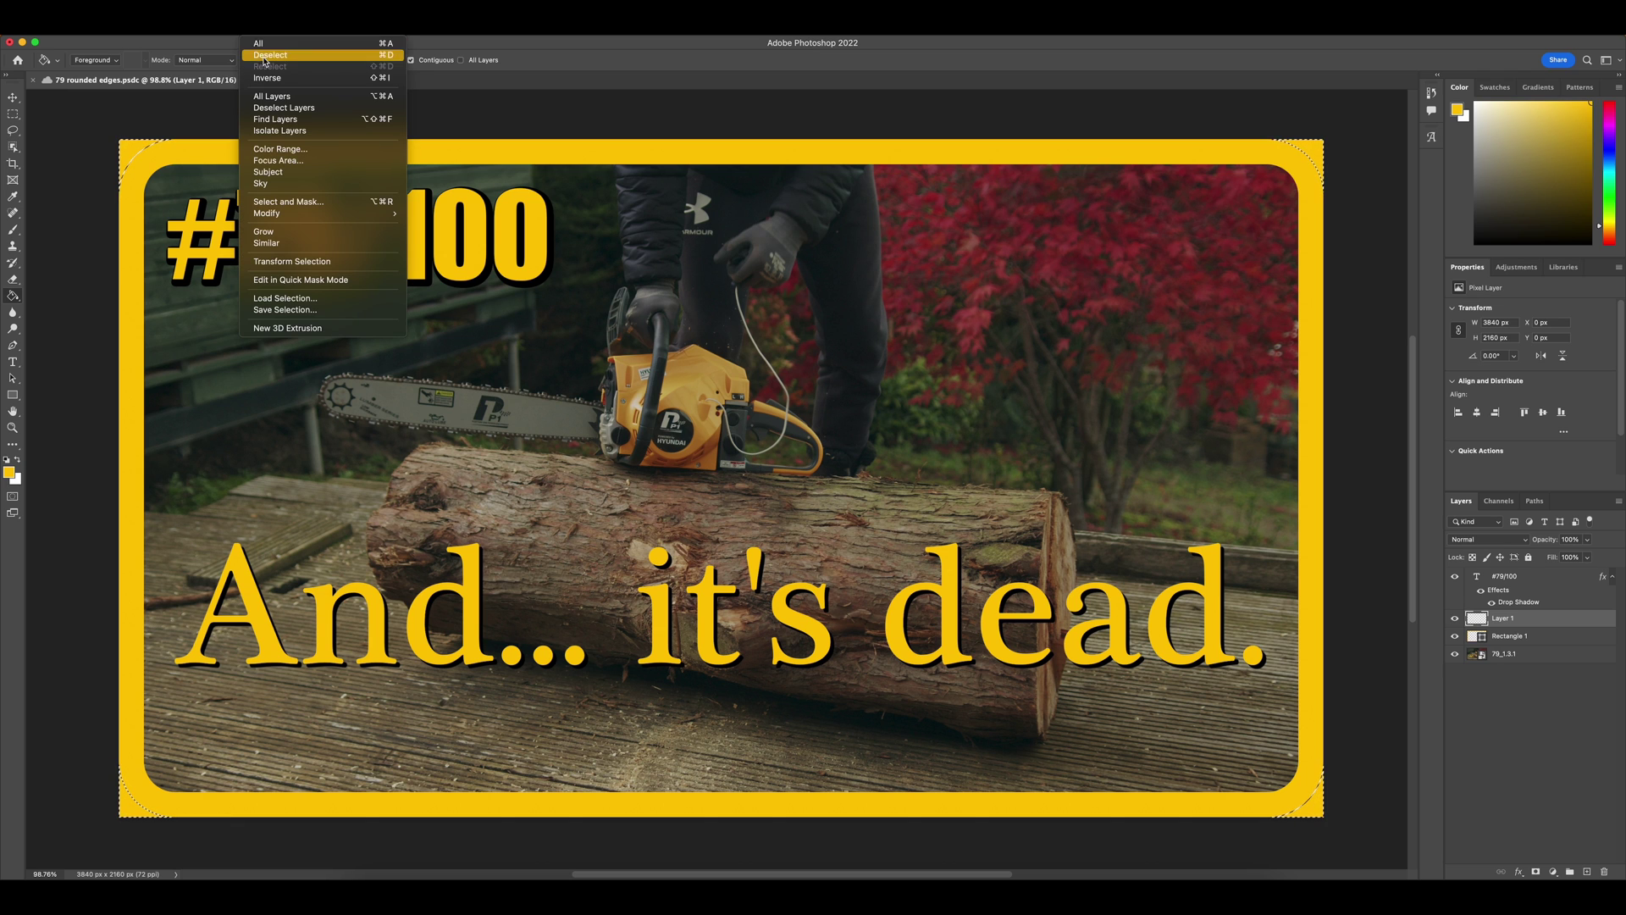
pyautogui.click(266, 55)
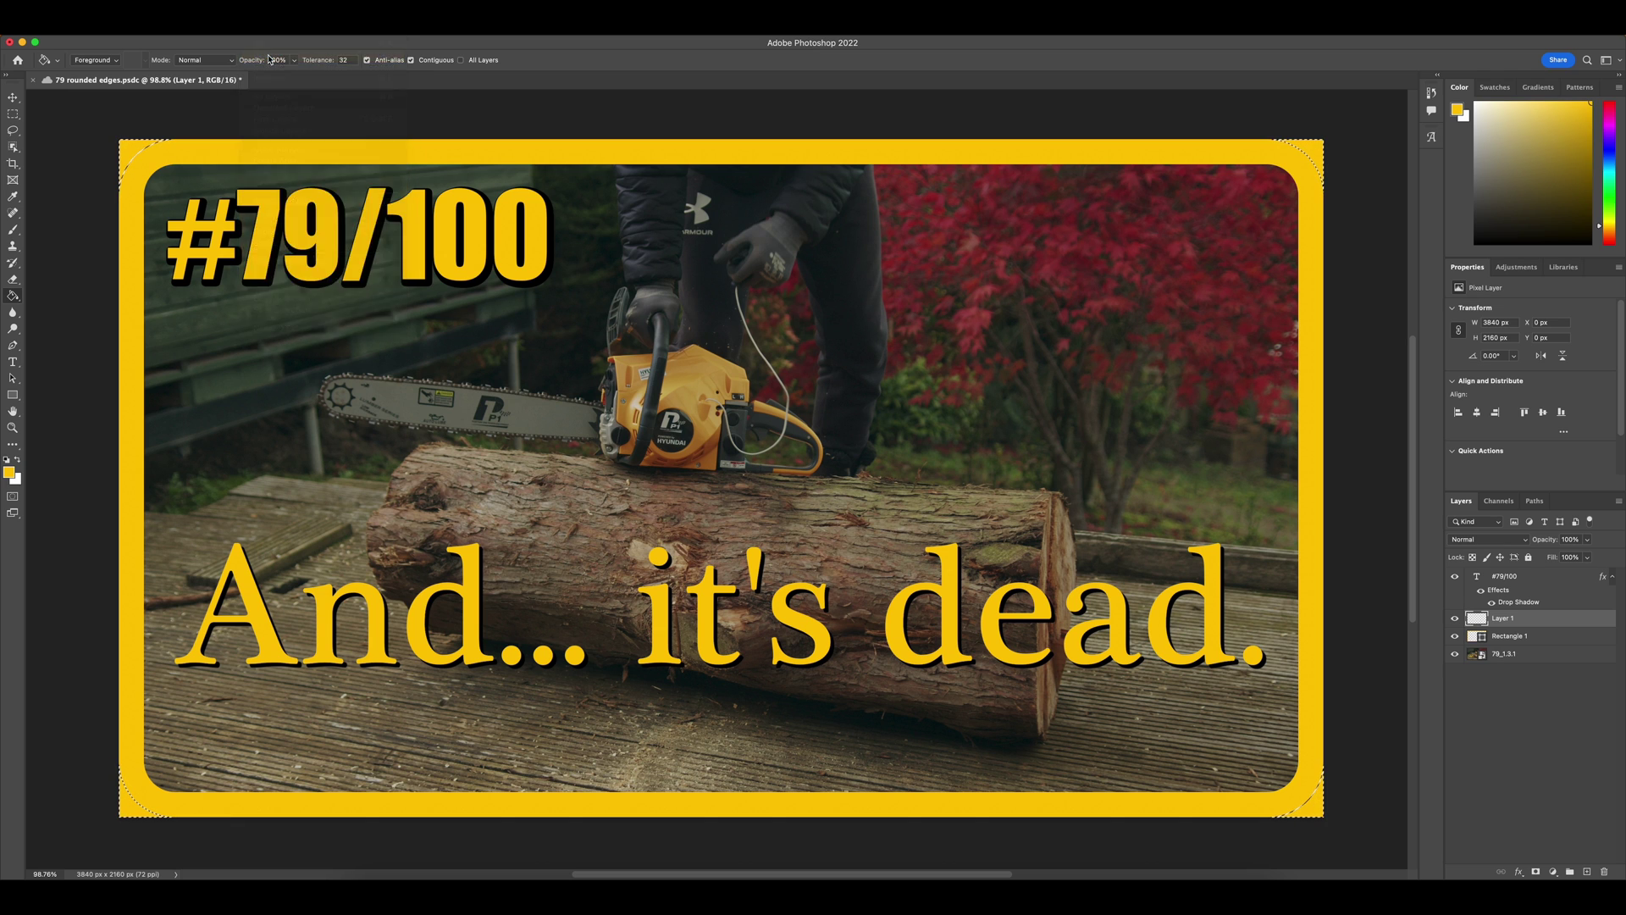